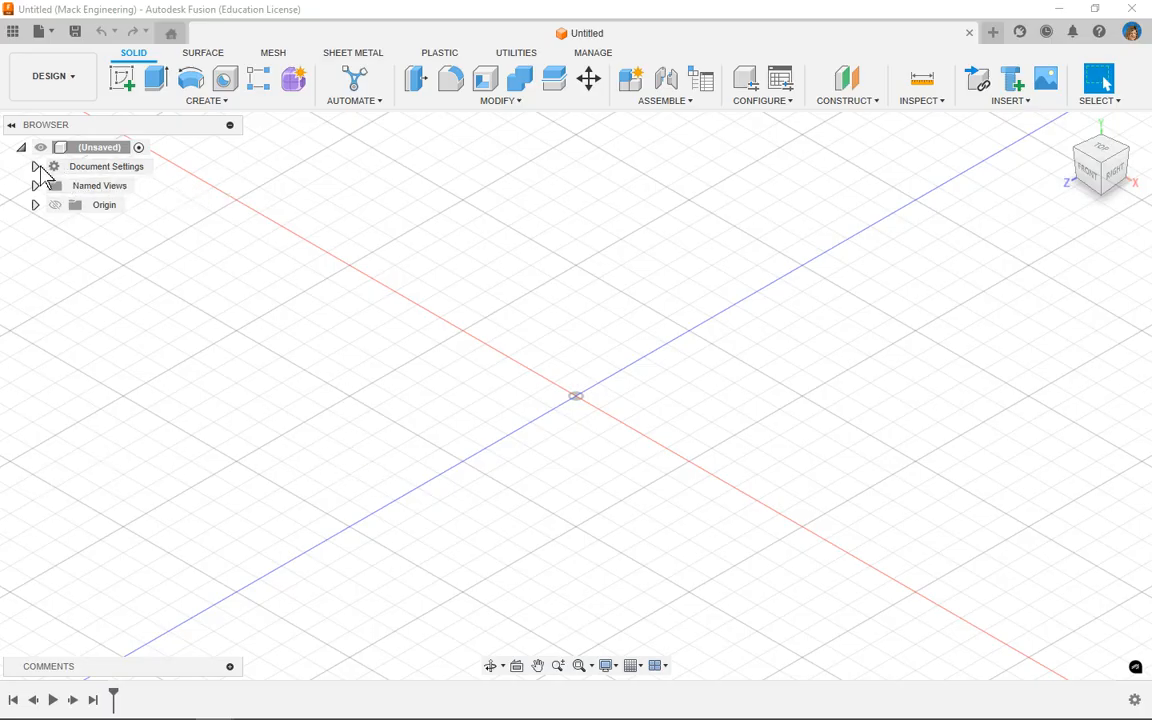
Step: Open the design 1.3.3 Constraints part 3 from the Unit 1 folder in IED Designs
click(35, 166)
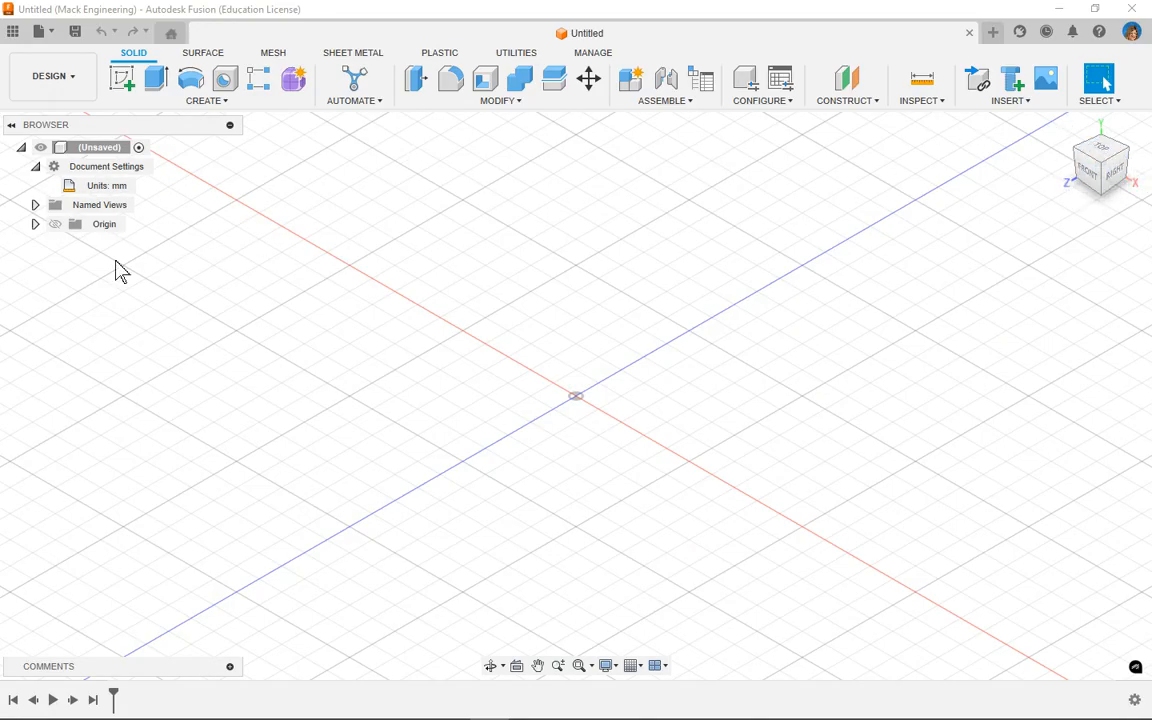
click(13, 35)
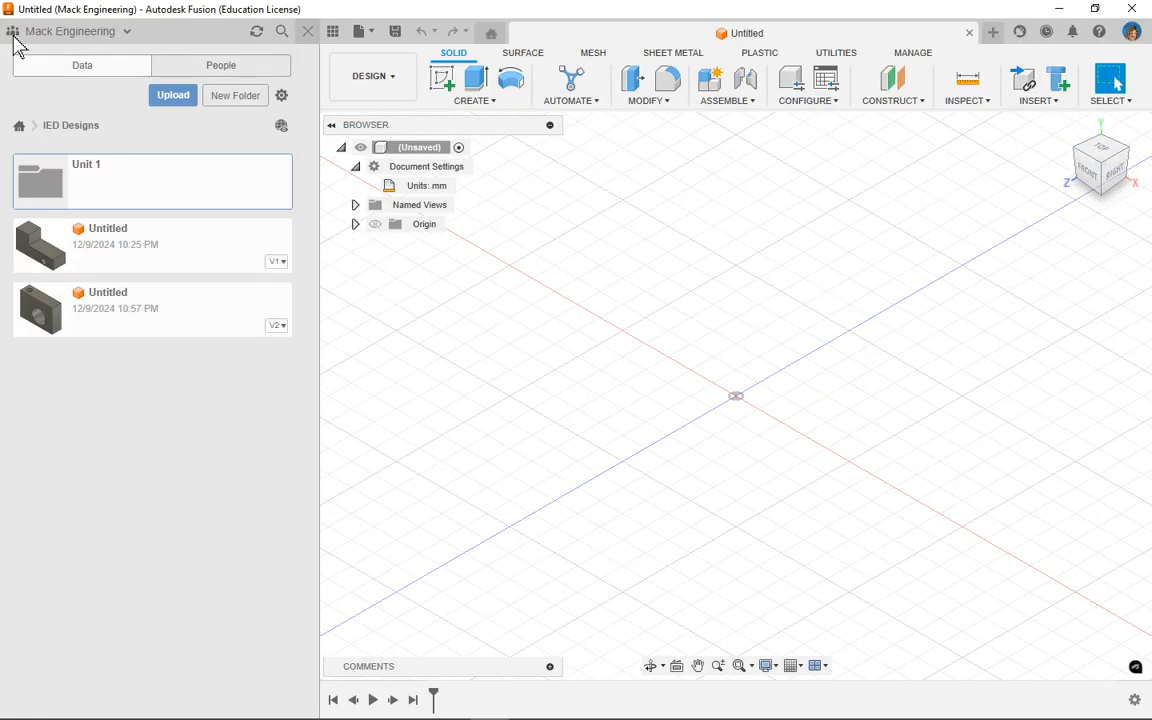
double_click(85, 190)
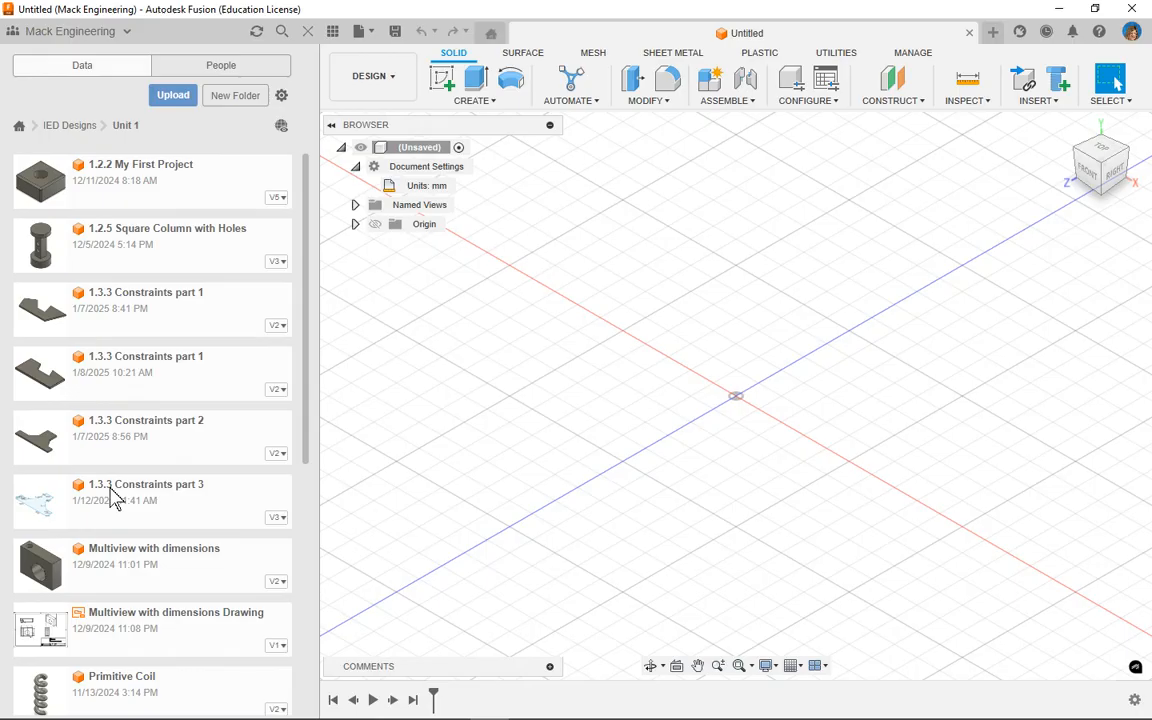
double_click(176, 512)
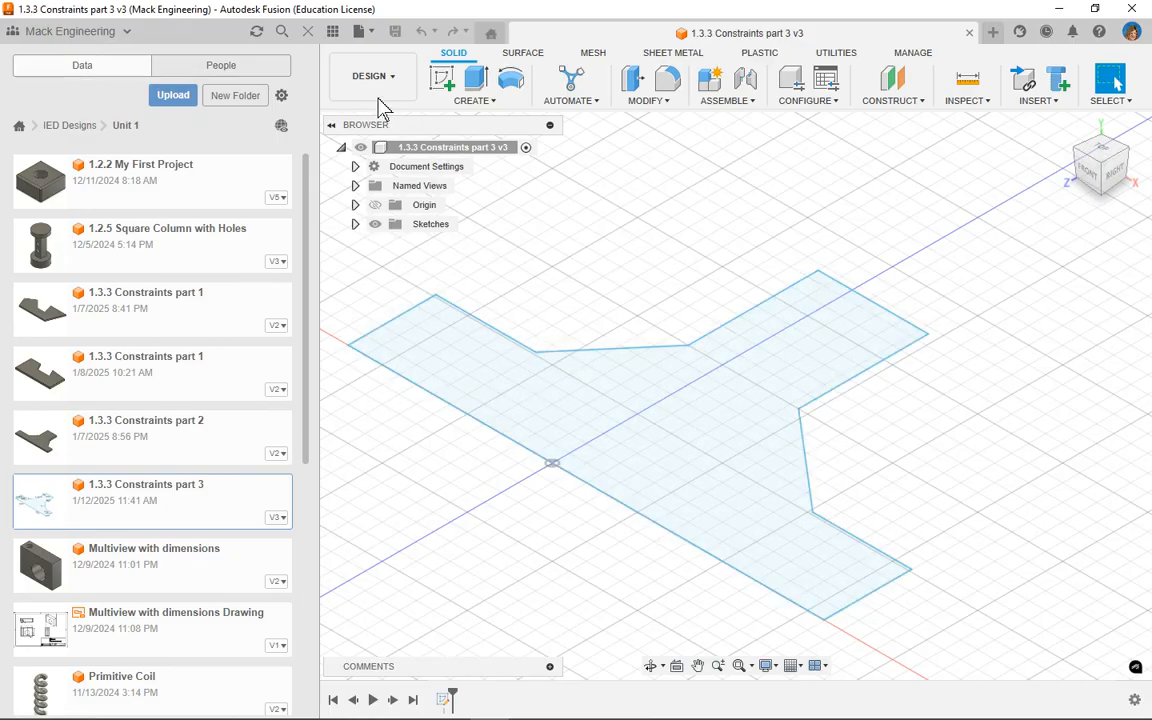
Step: Save a copy of the design as 1.3.3 Constraints part 4 in IED Designs > Unit 1
click(370, 36)
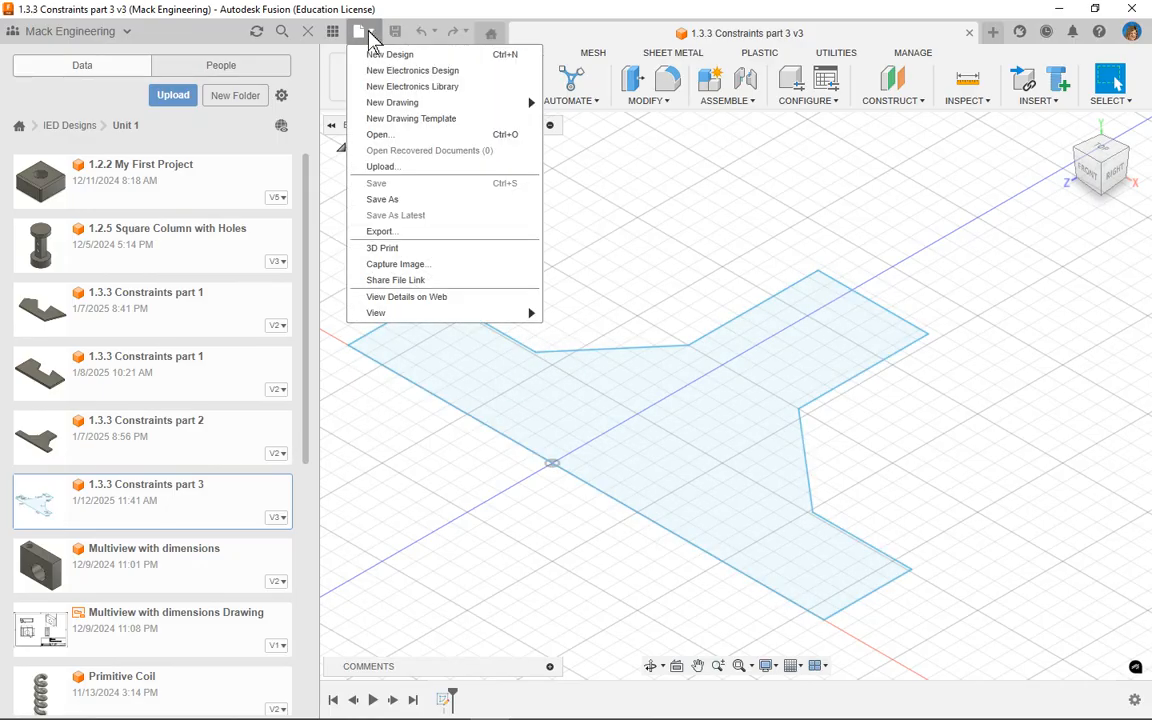
click(399, 202)
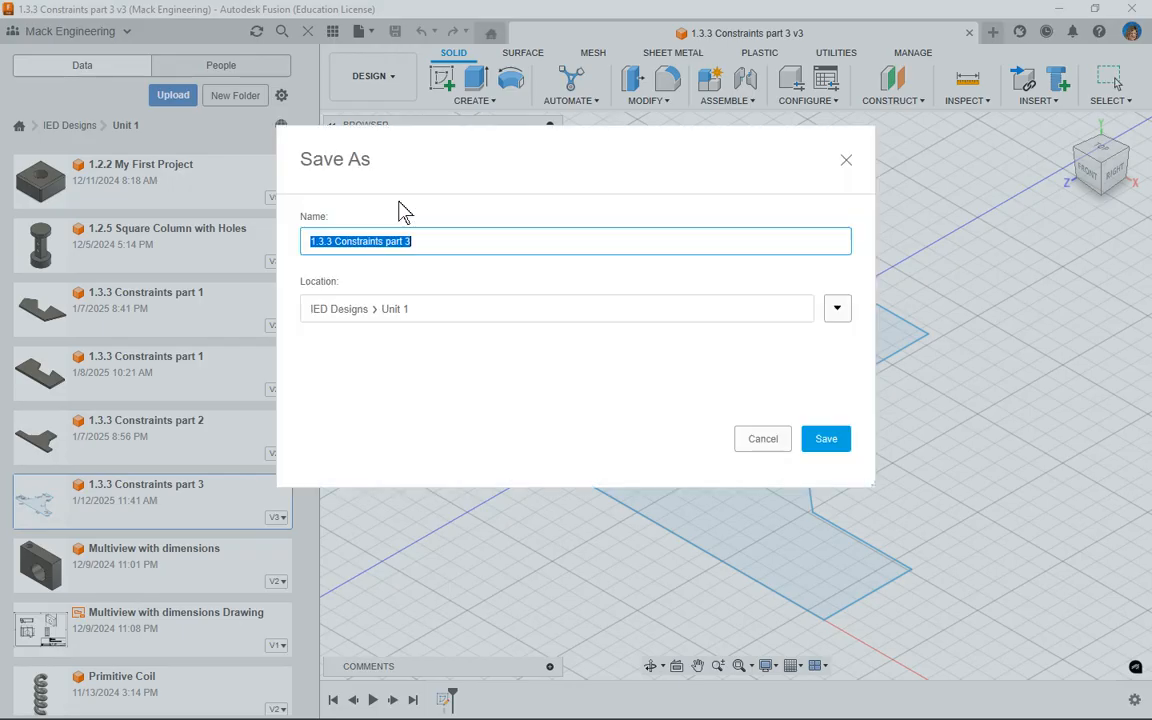
click(427, 240)
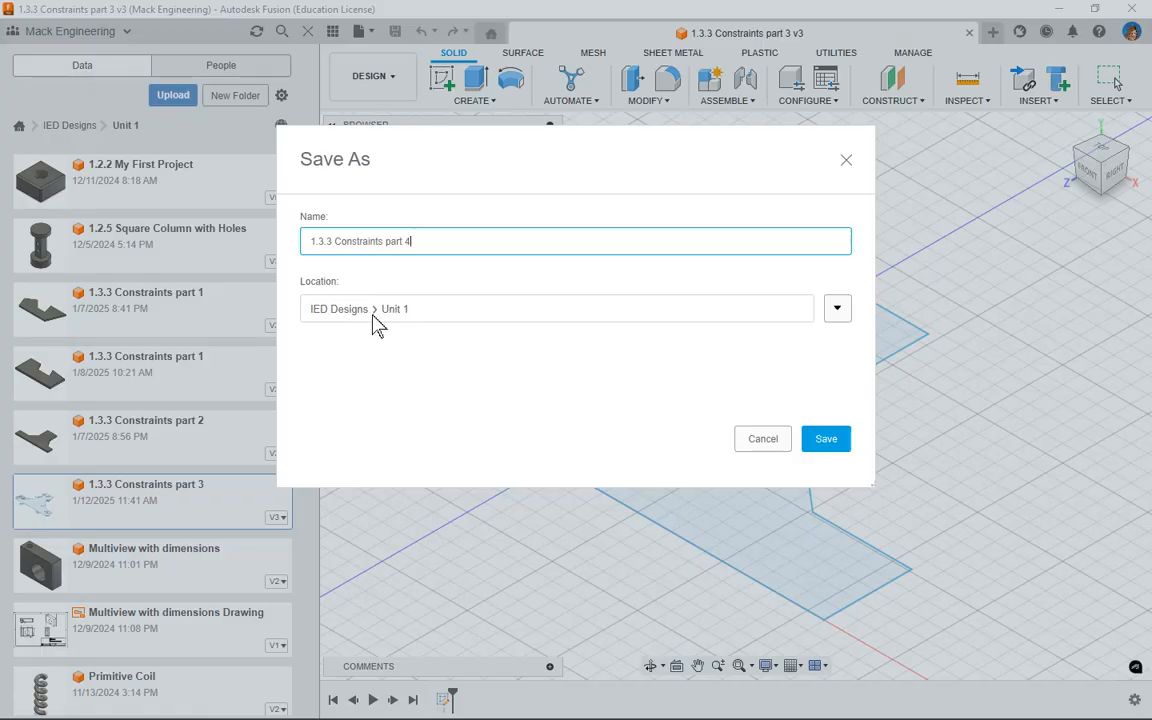
click(836, 441)
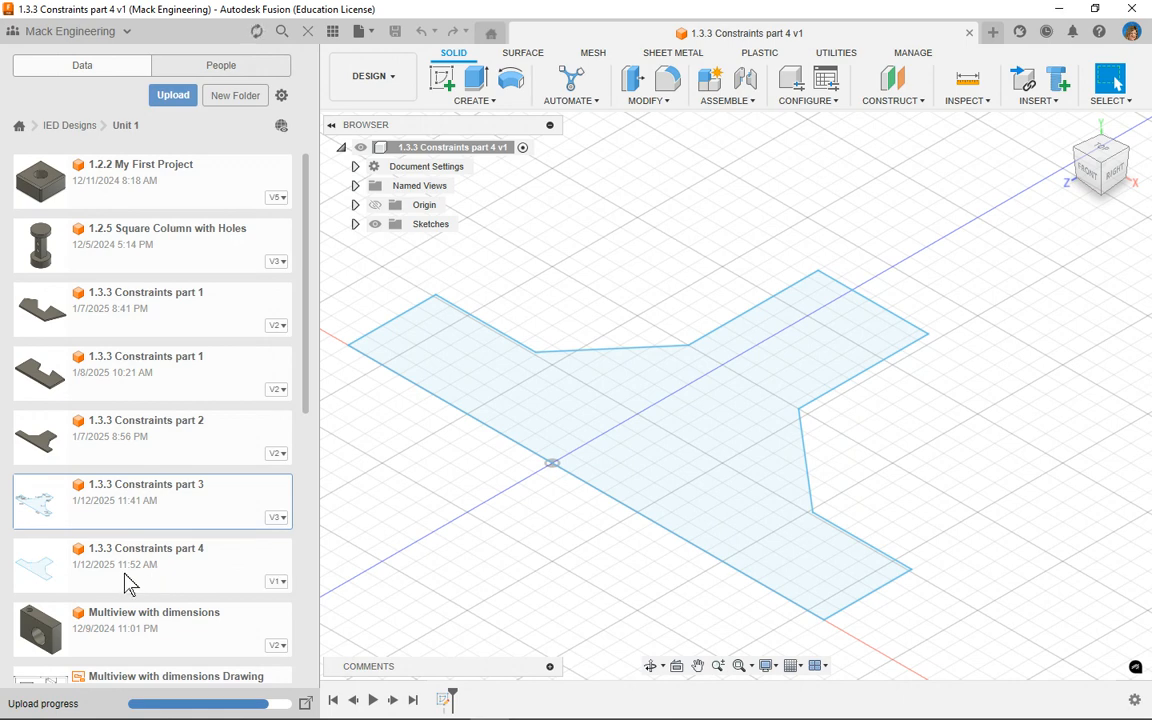
Step: Open Sketch1 for editing from the timeline
click(309, 32)
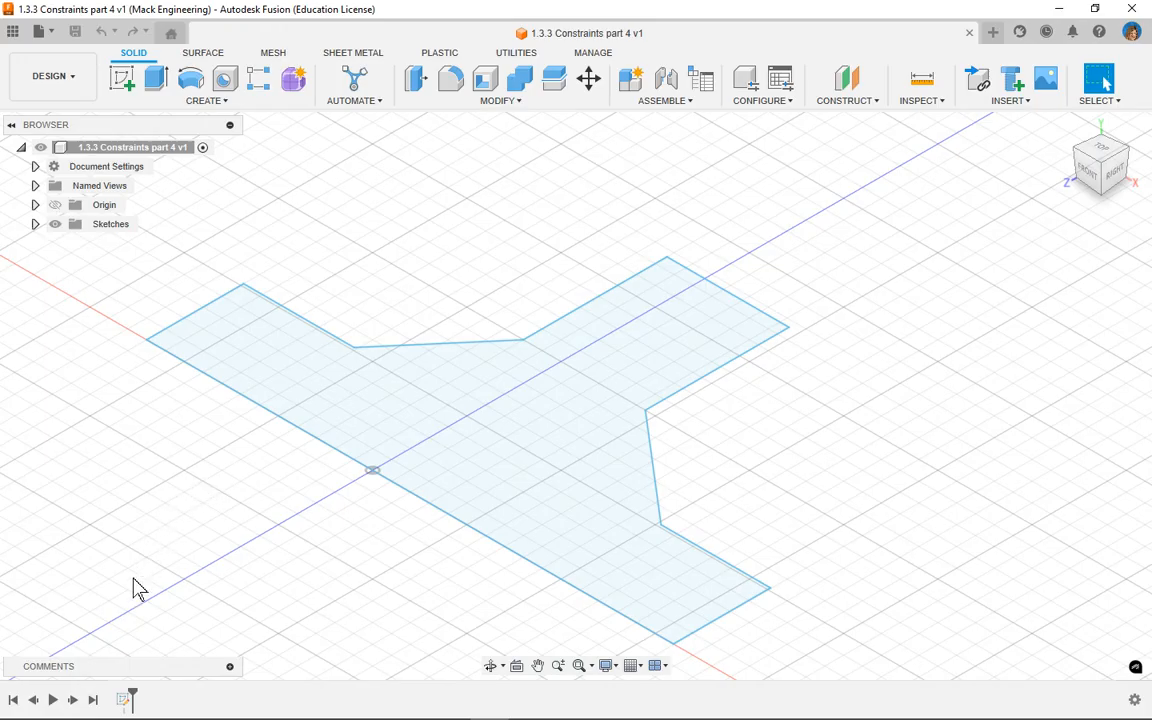
click(123, 700)
right_click(122, 699)
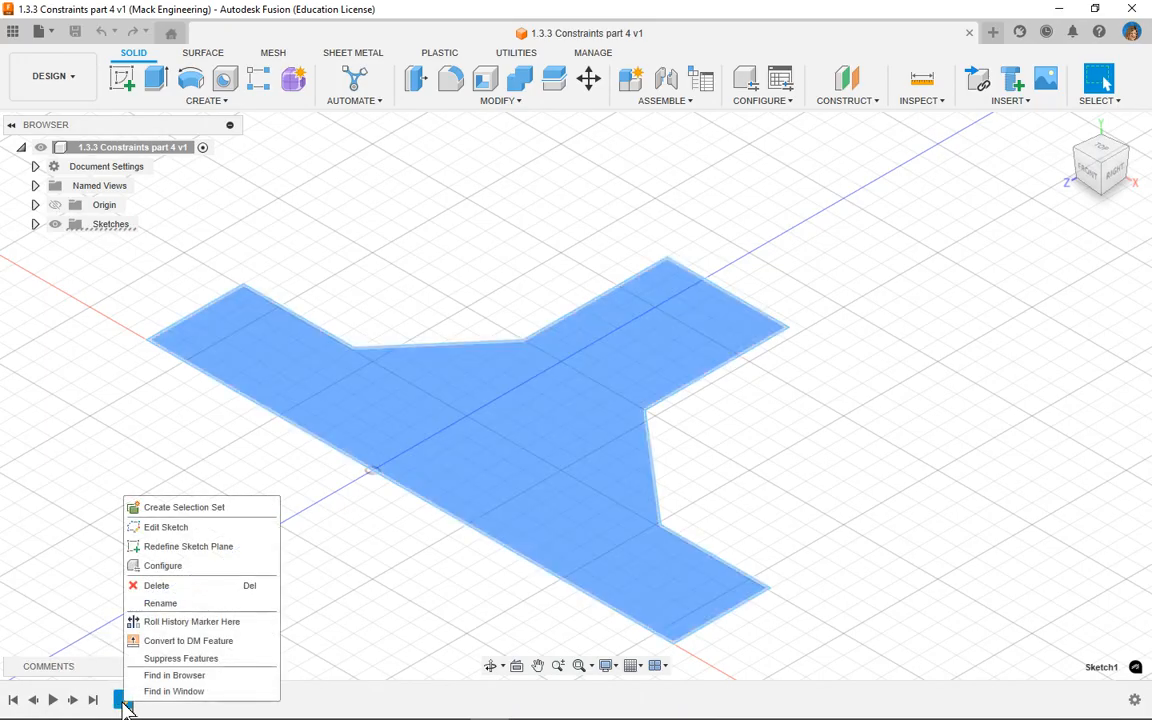
click(162, 528)
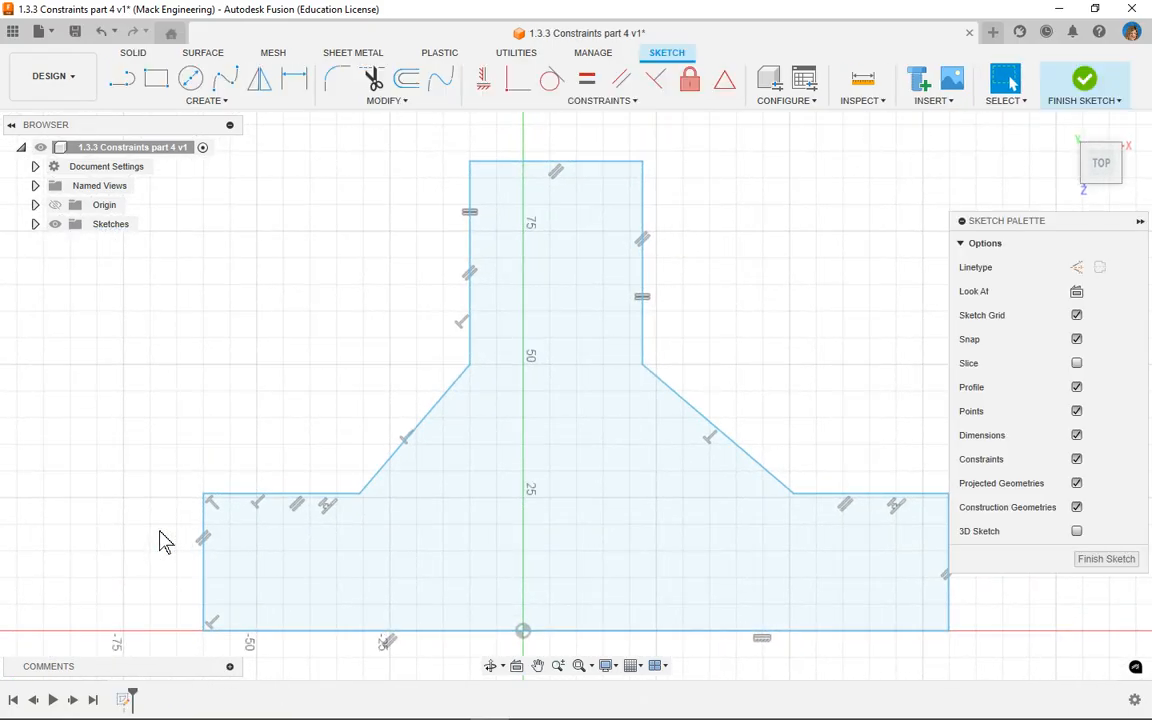
Step: Draw a construction line about 88 mm long from the profile's base edge up to its top edge, just right of the origin
middle_drag(795, 365, 751, 353)
scroll(751, 353, down, 1)
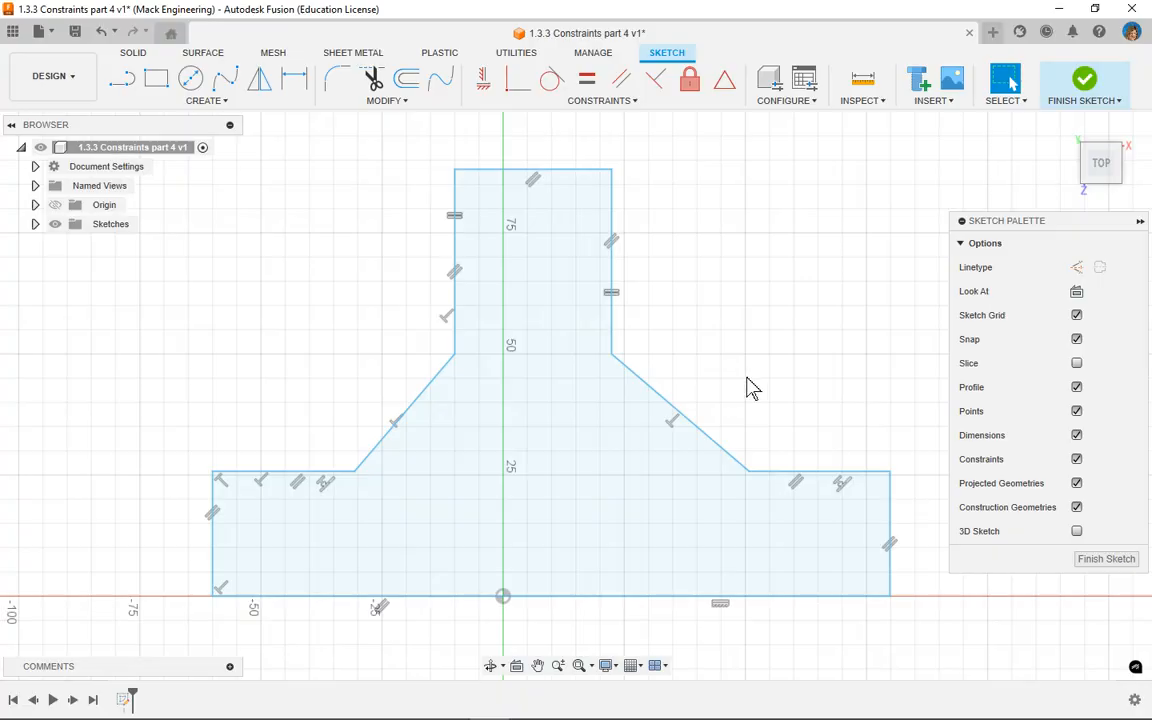
scroll(750, 388, up, 3)
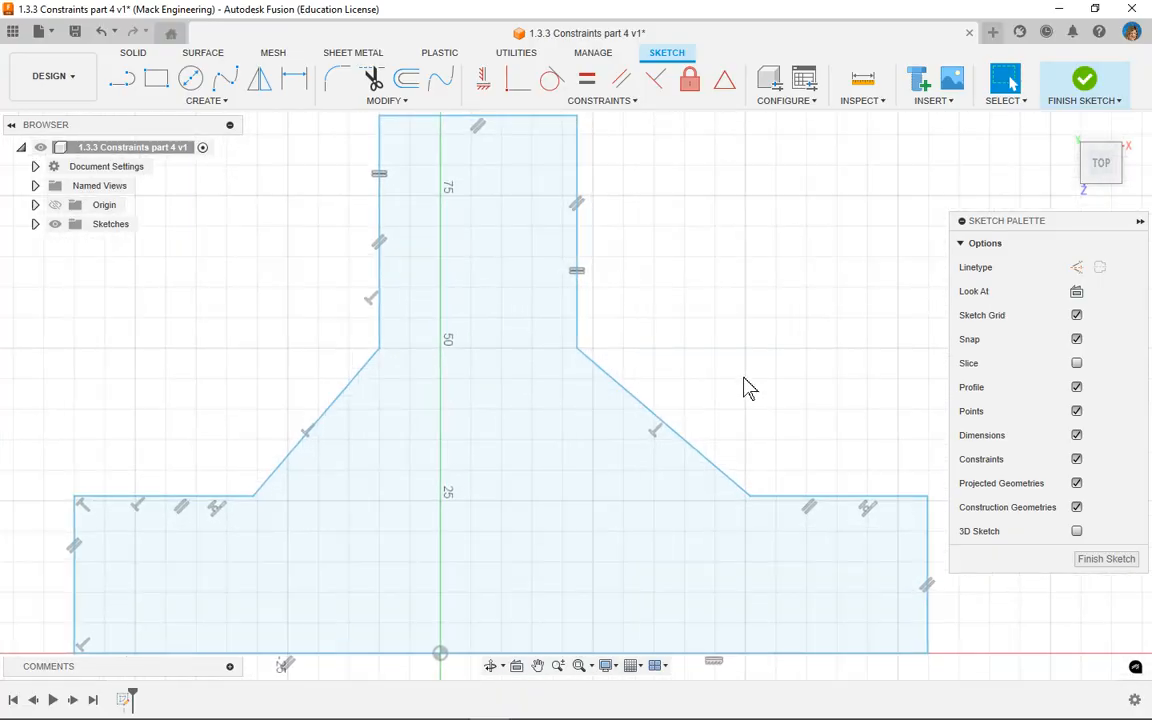
scroll(750, 388, down, 1)
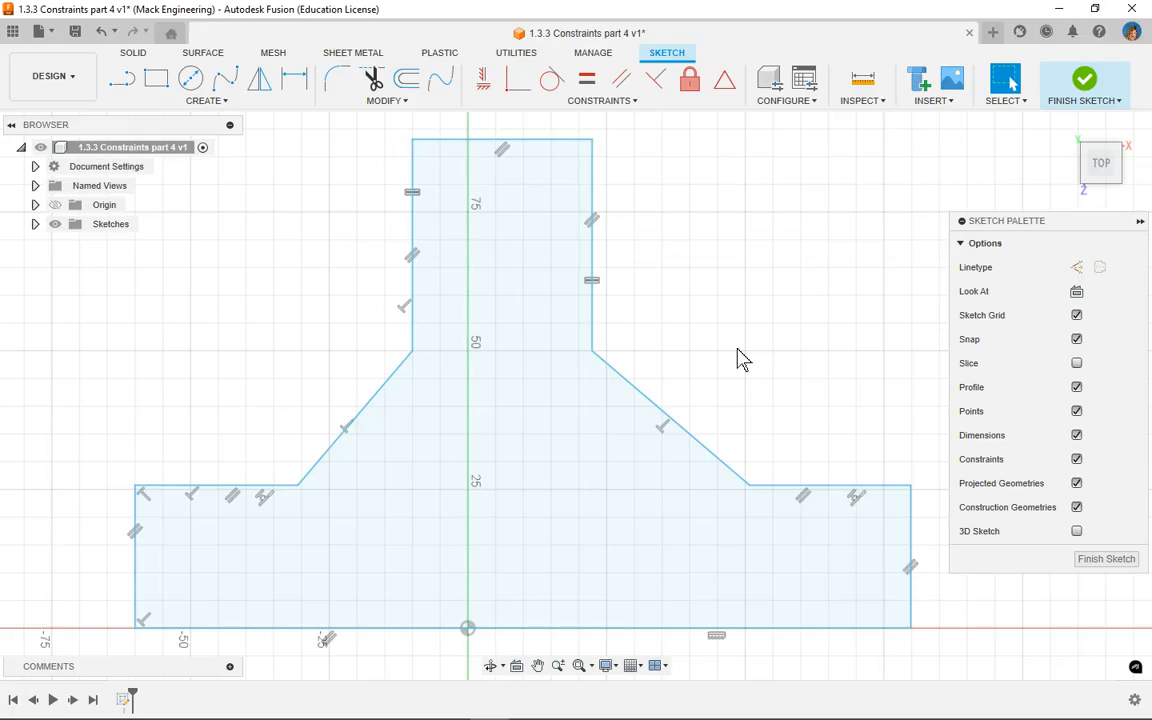
click(121, 85)
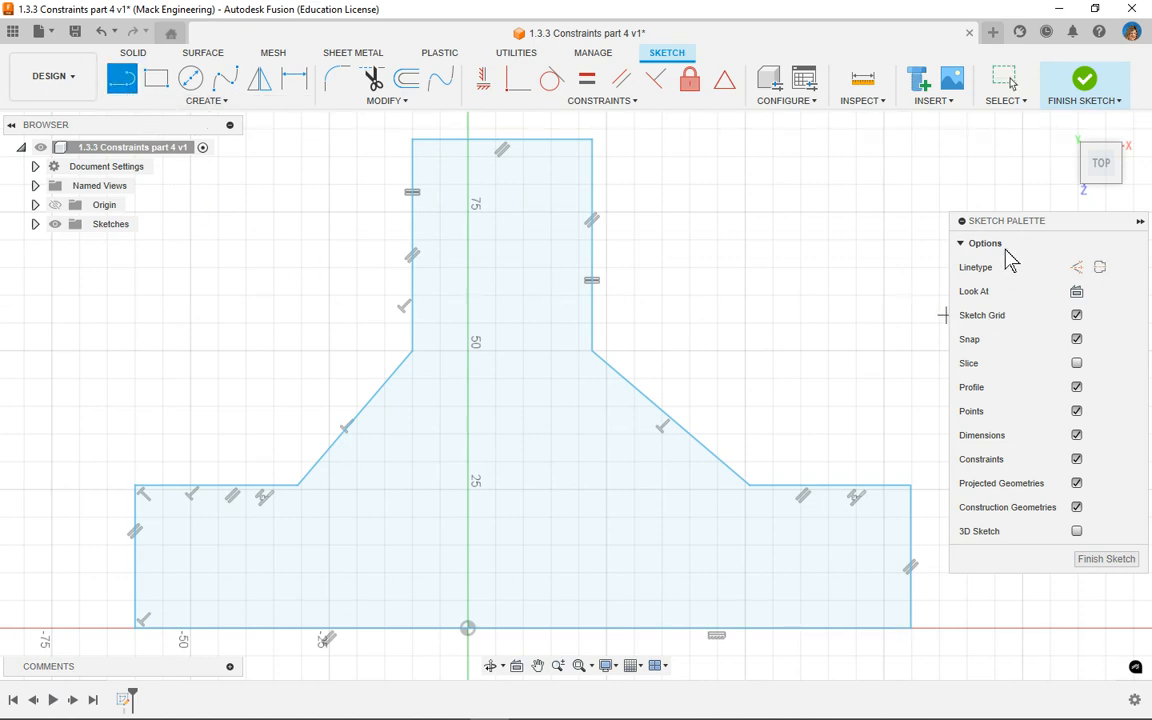
click(1140, 221)
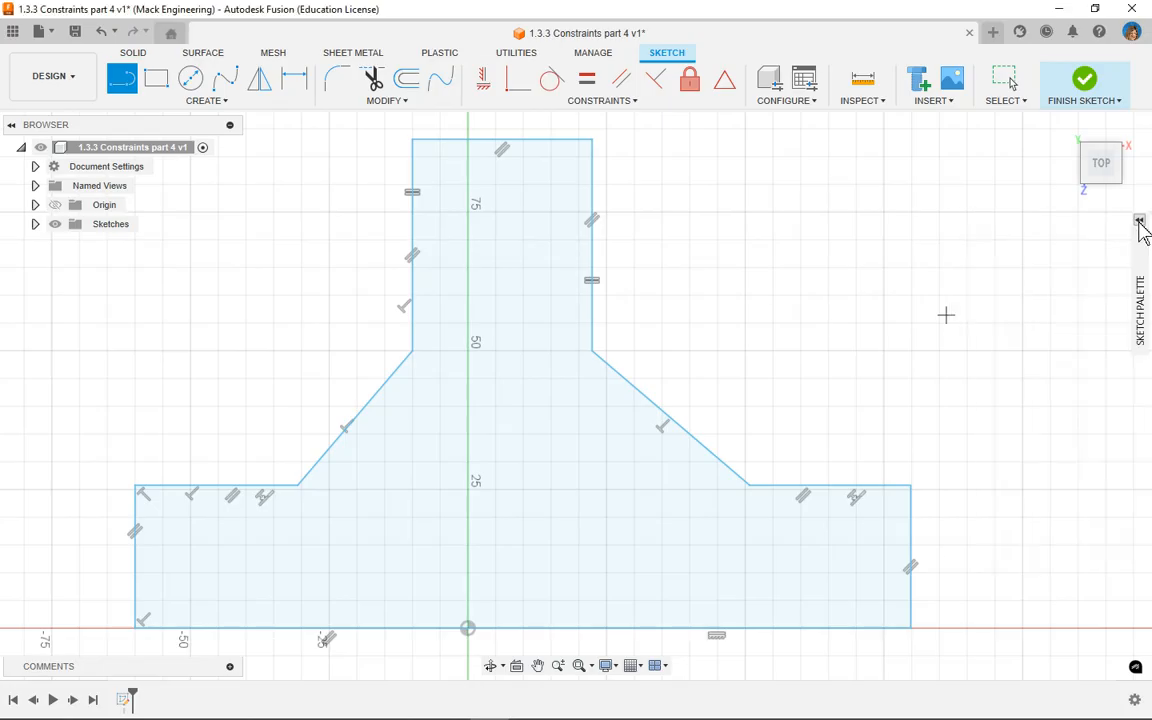
click(1140, 300)
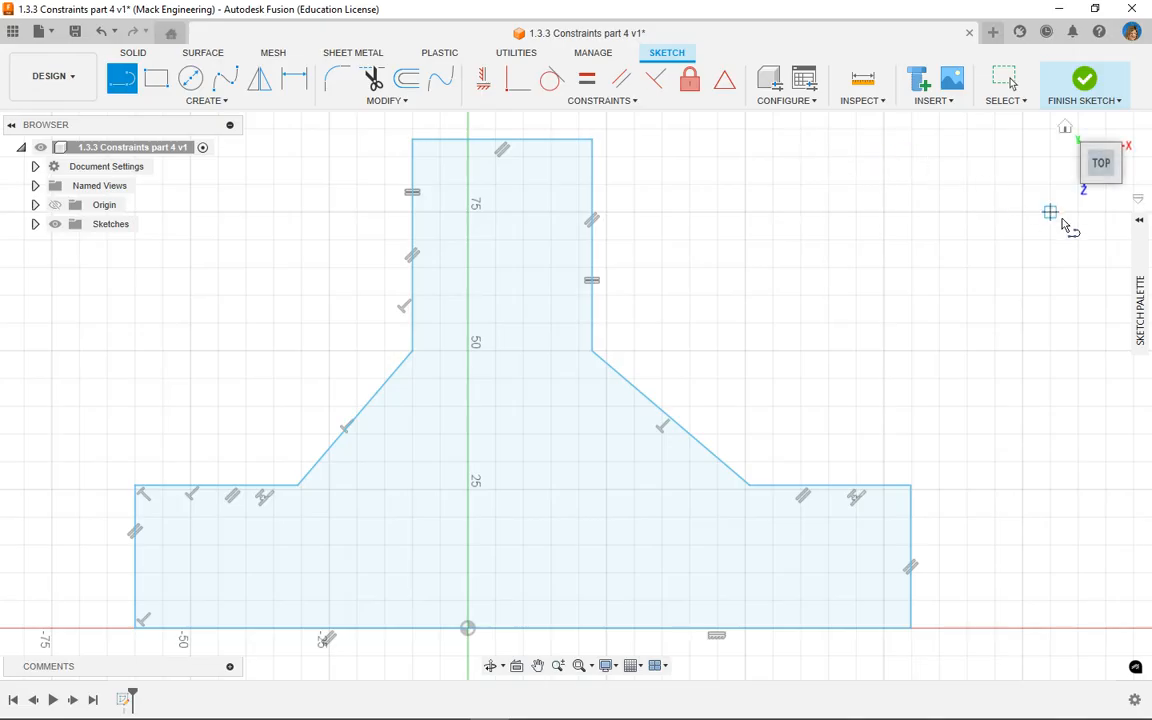
click(1139, 222)
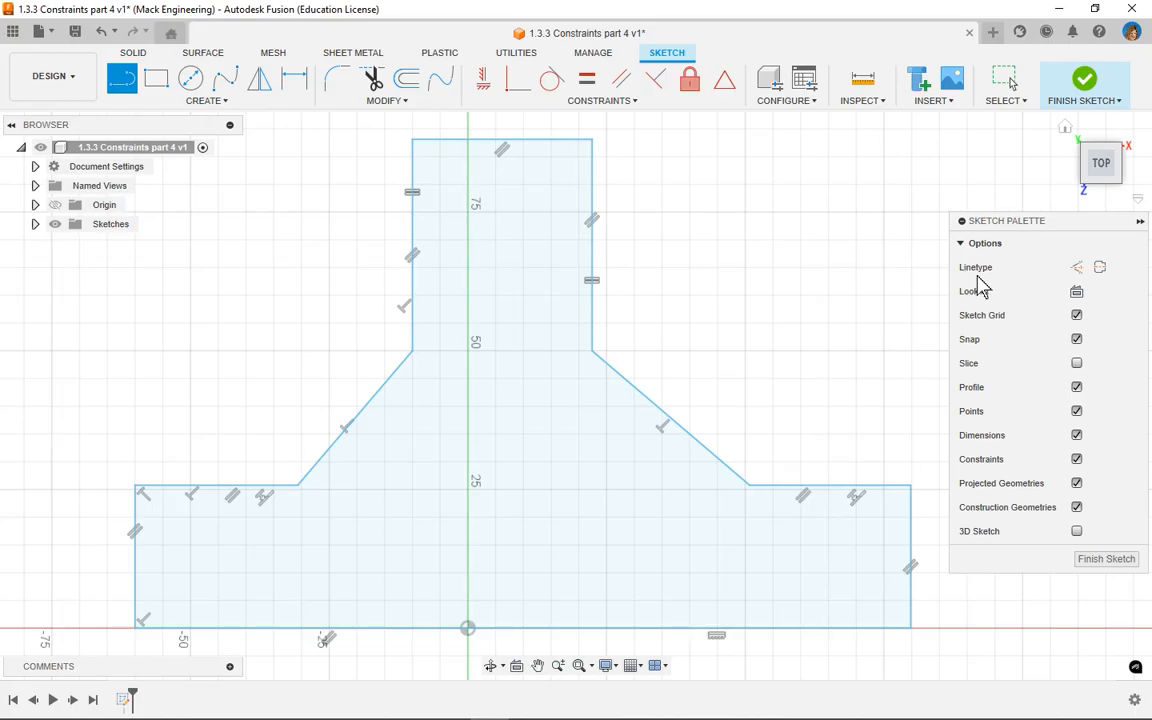
click(1077, 269)
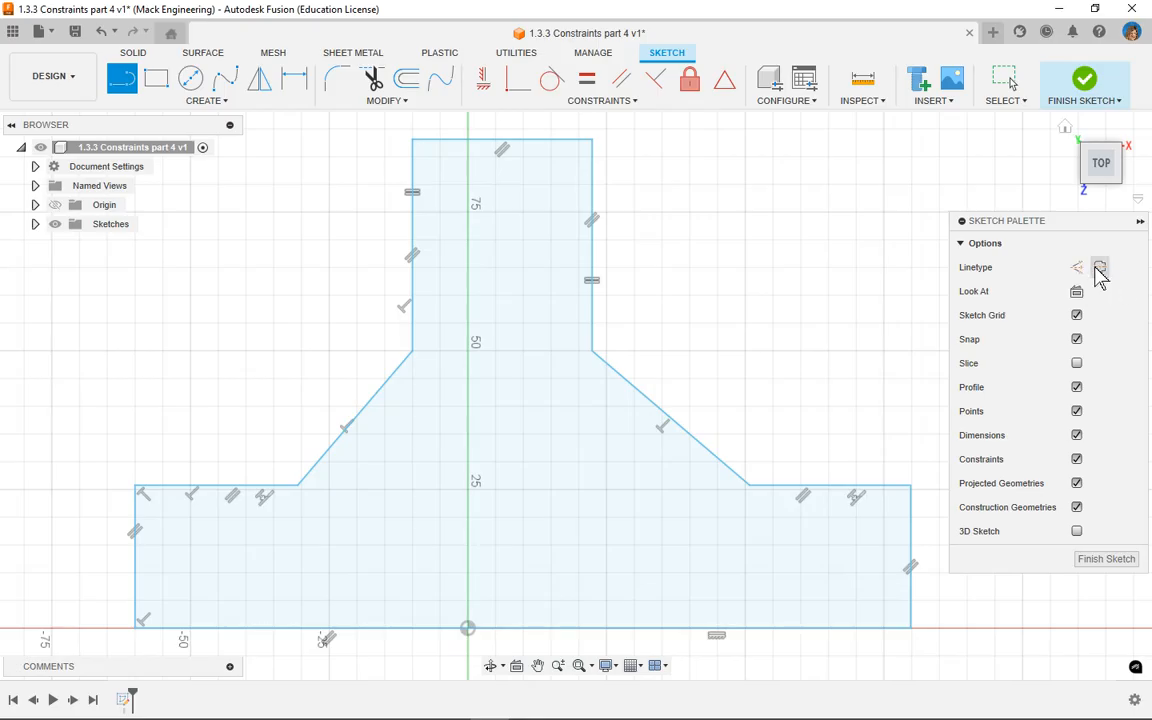
click(1100, 268)
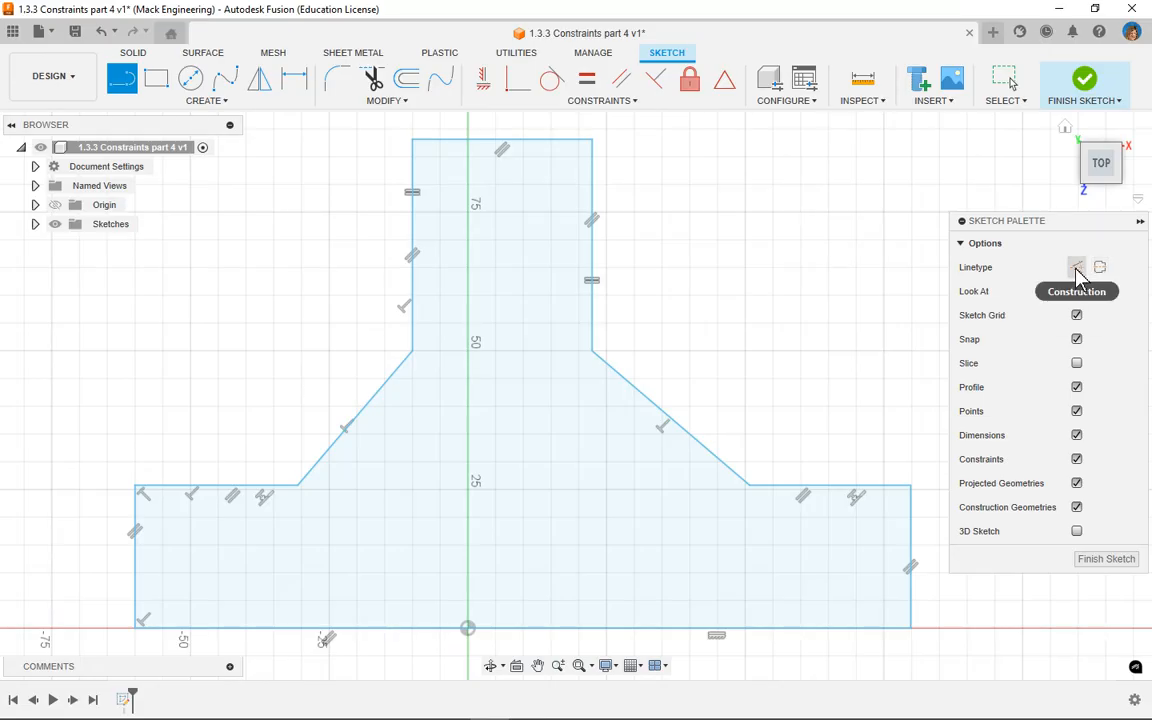
click(1076, 268)
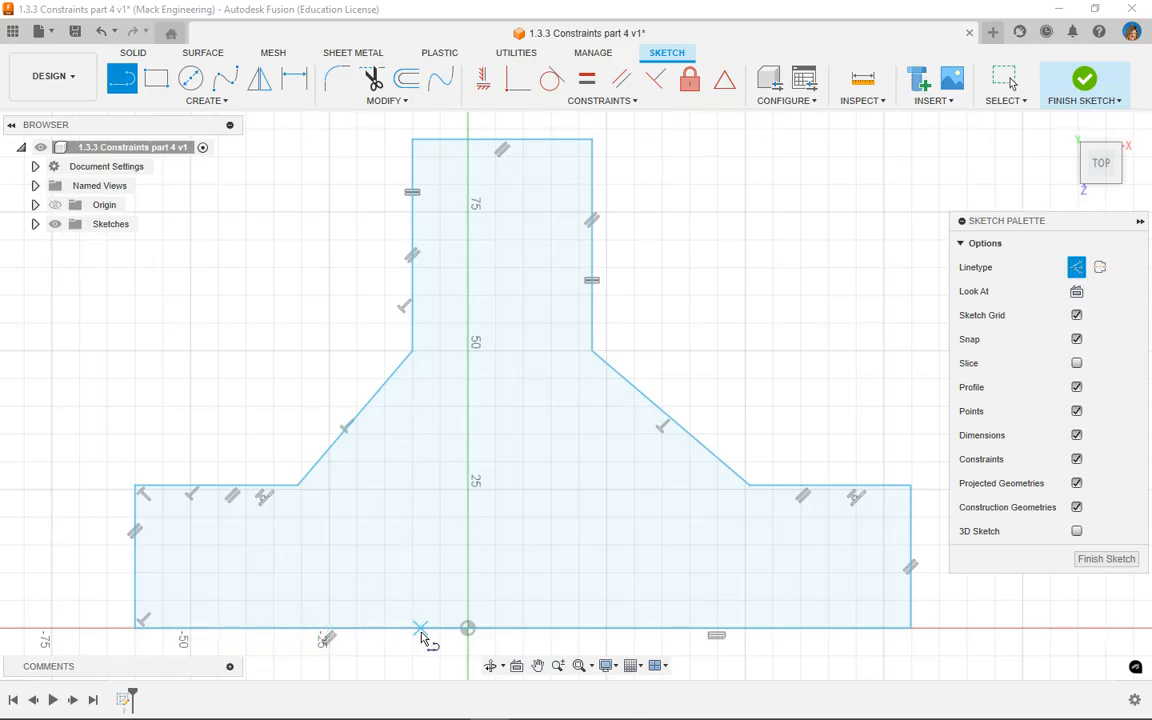
click(521, 628)
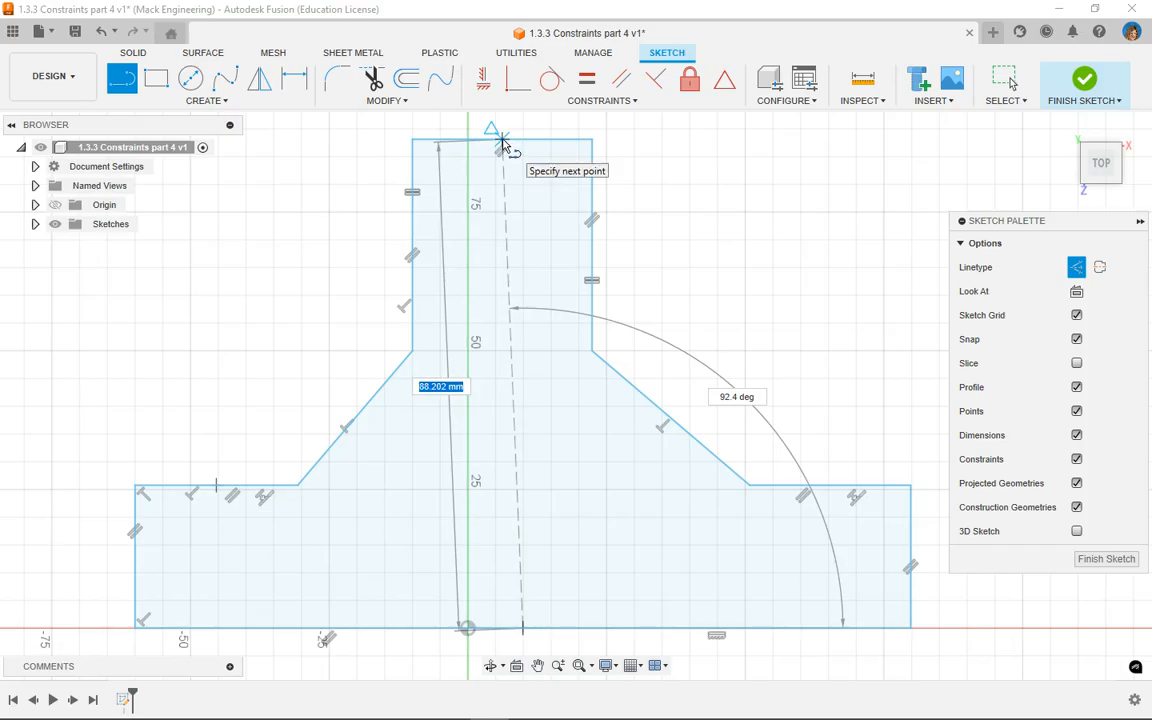
double_click(503, 143)
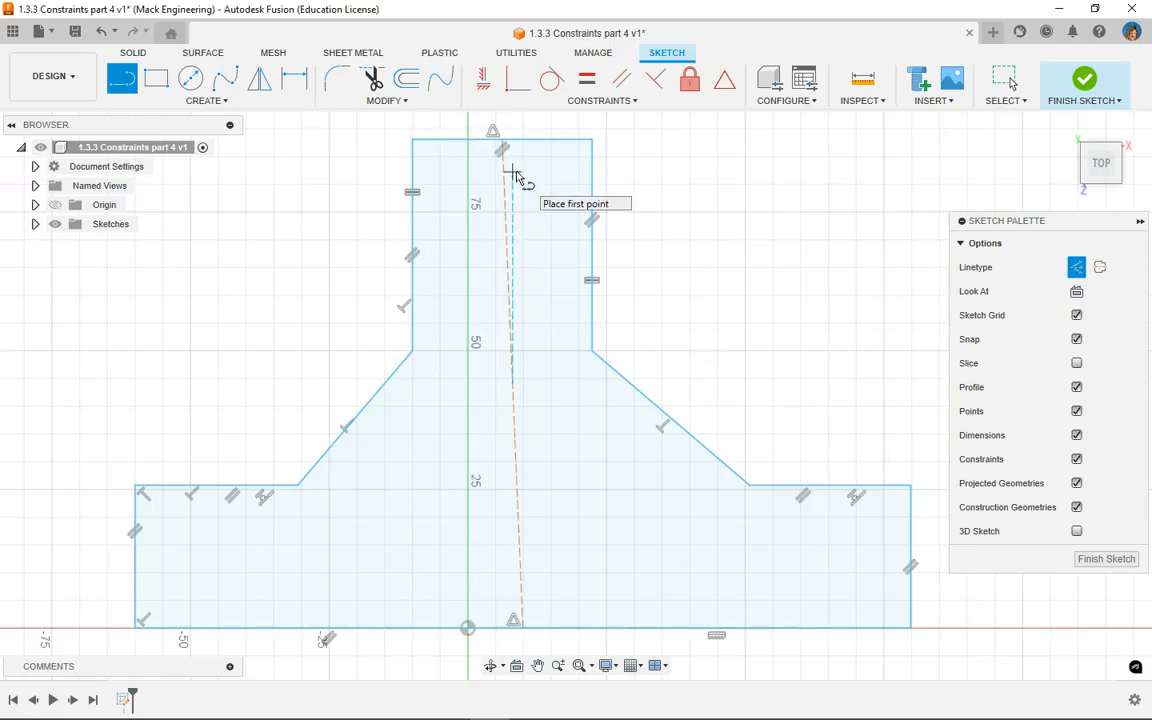
right_click(665, 169)
key(Escape)
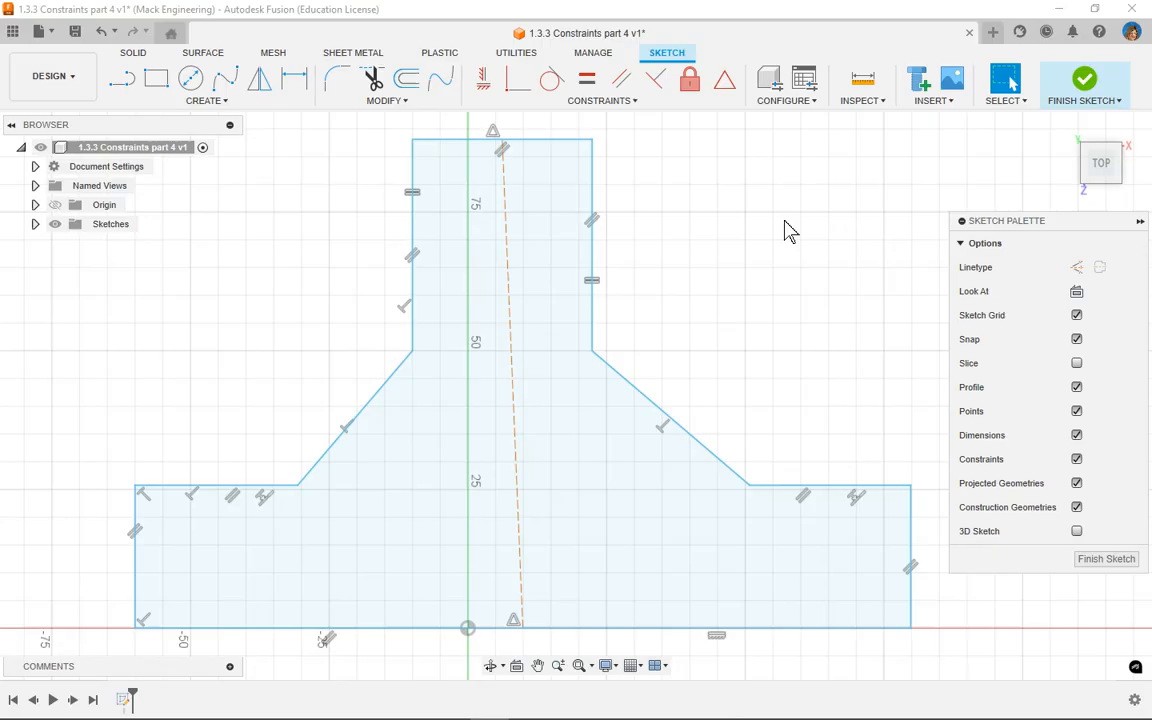
Step: Constrain the construction line to be vertical
click(506, 195)
click(506, 234)
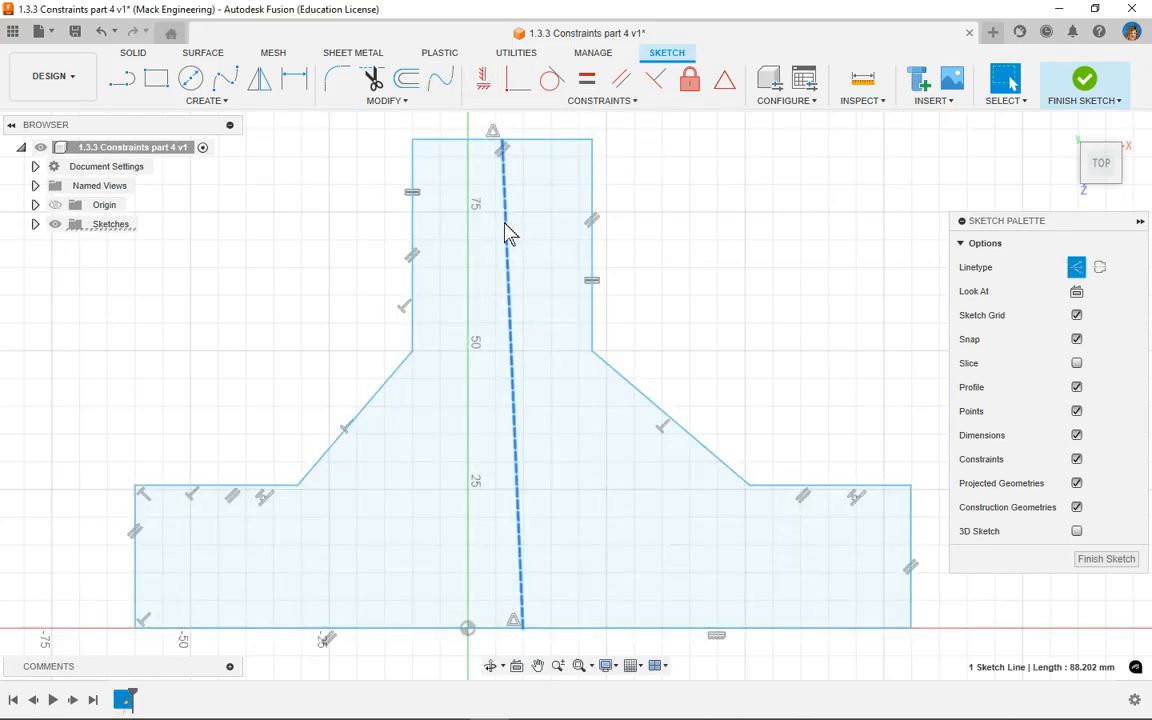
click(481, 84)
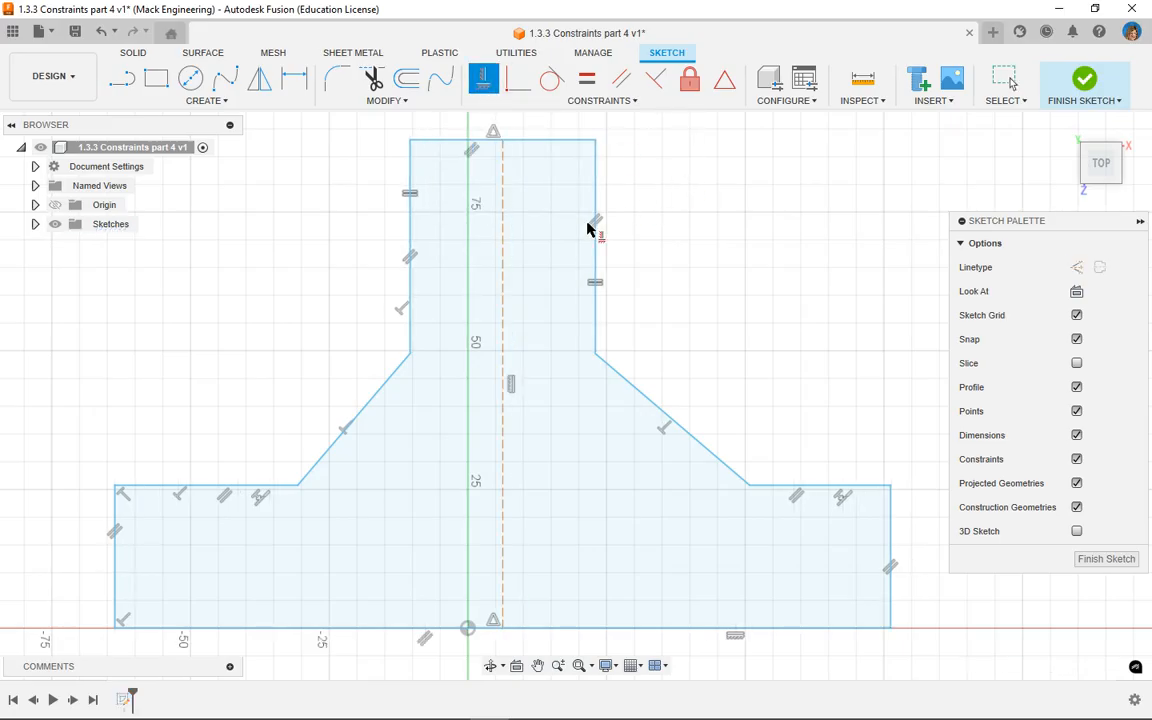
Step: Make the construction line's bottom endpoint coincident with the sketch origin
right_click(665, 222)
click(712, 226)
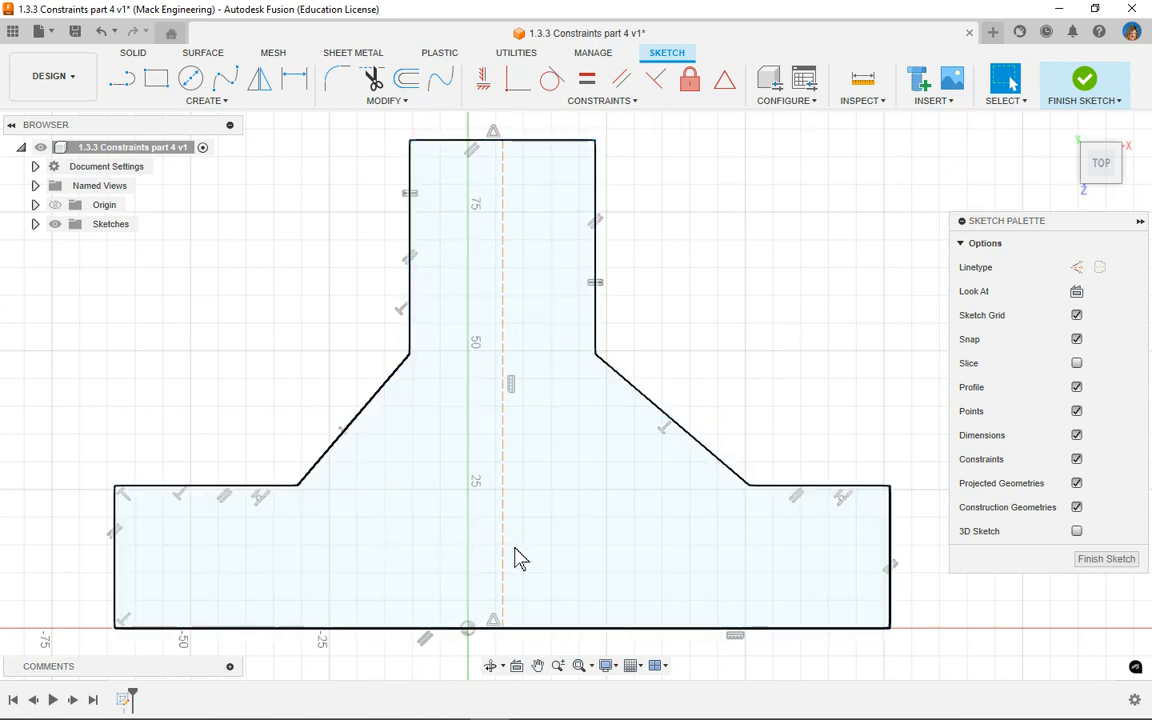
click(464, 636)
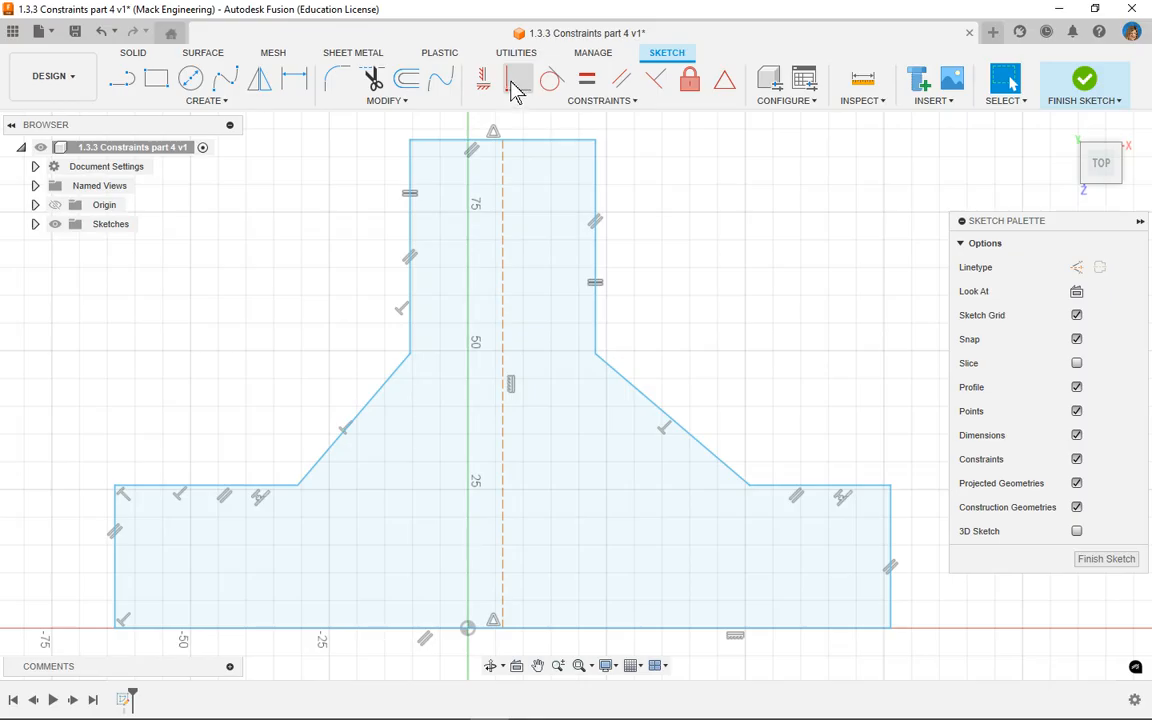
click(634, 103)
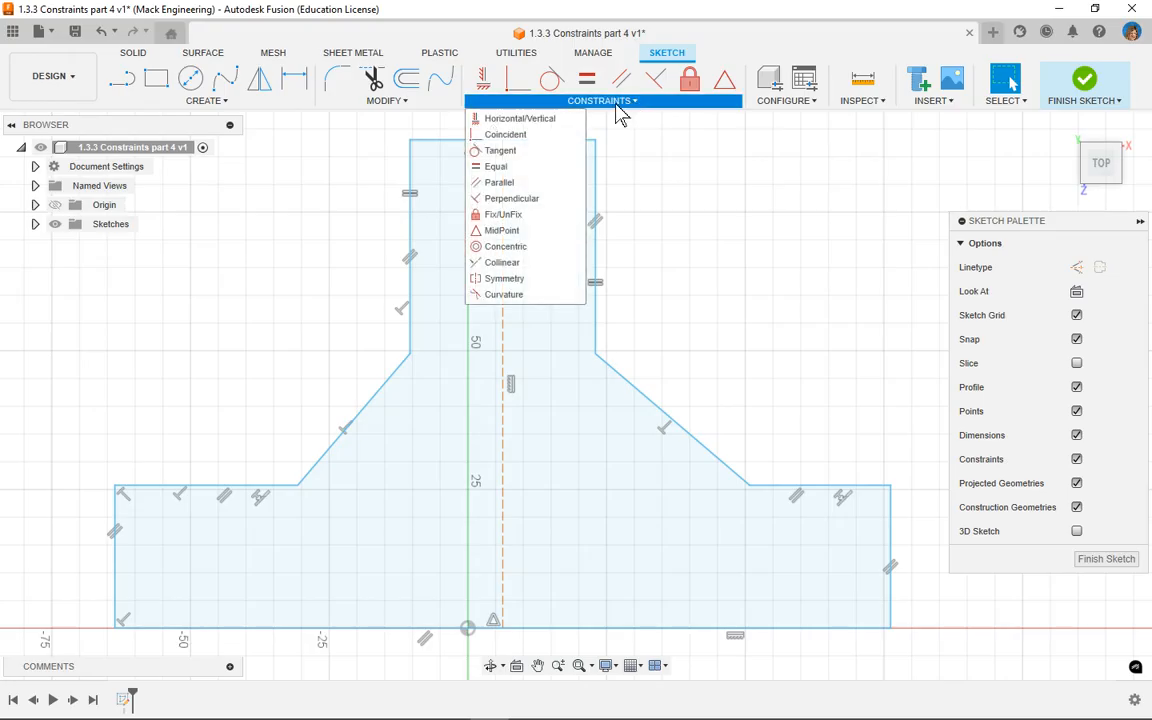
click(494, 136)
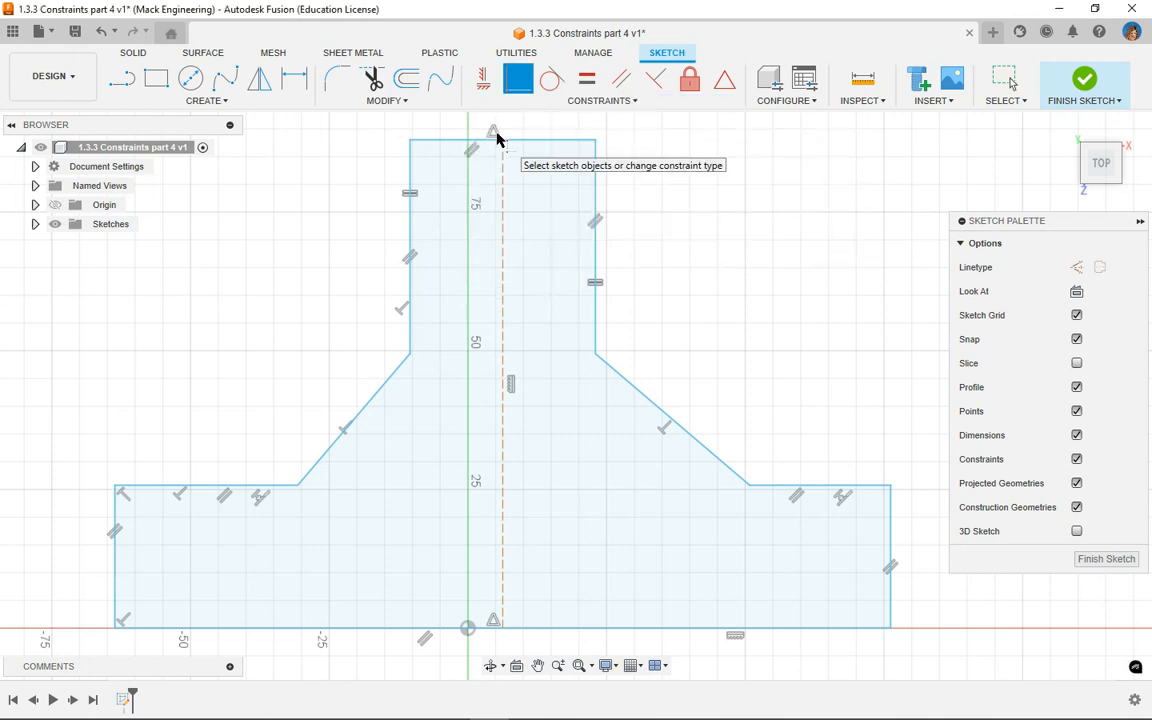
click(503, 628)
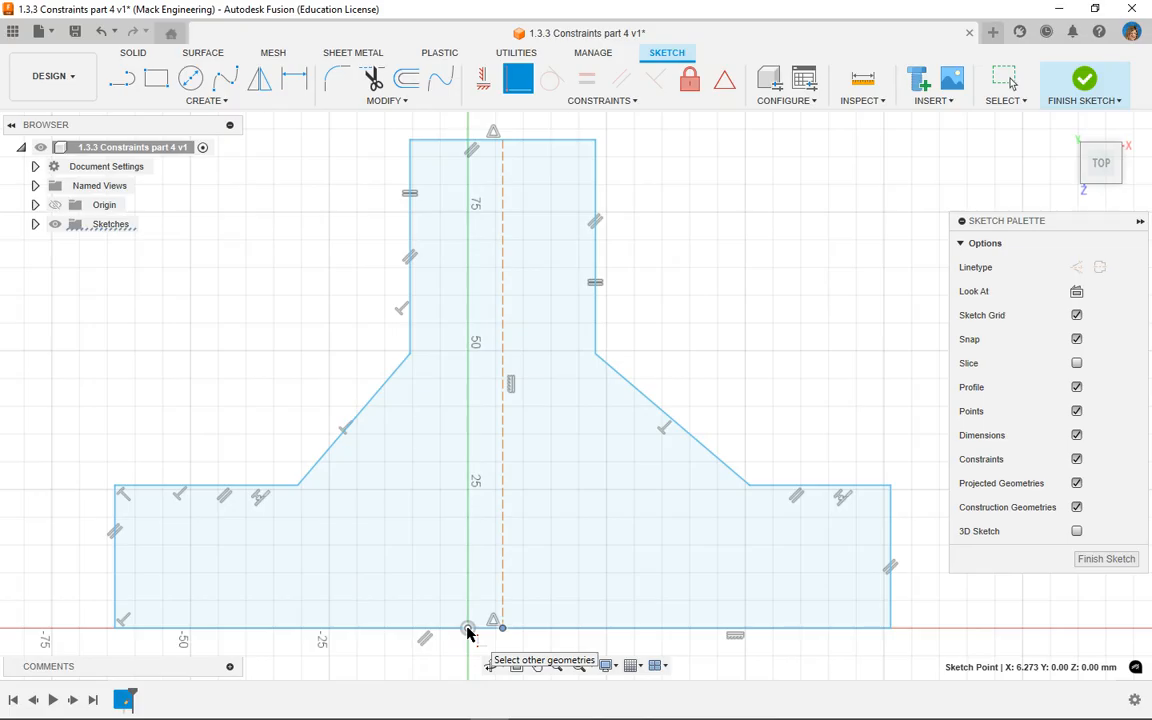
click(467, 630)
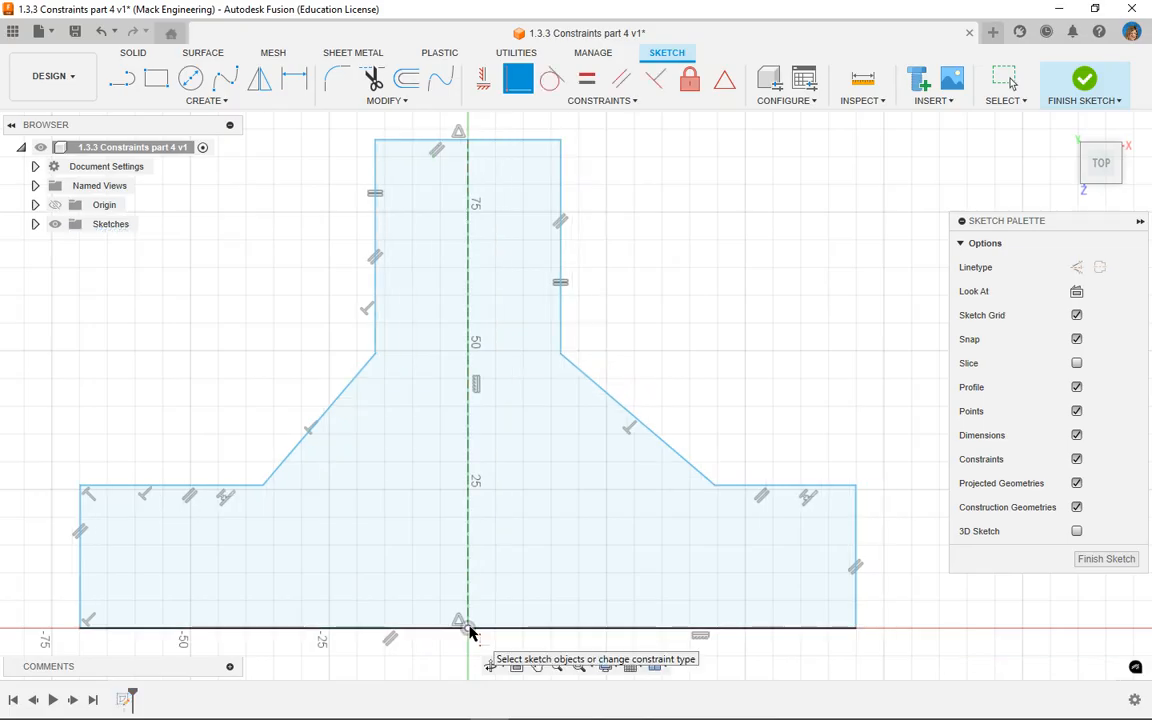
right_click(771, 365)
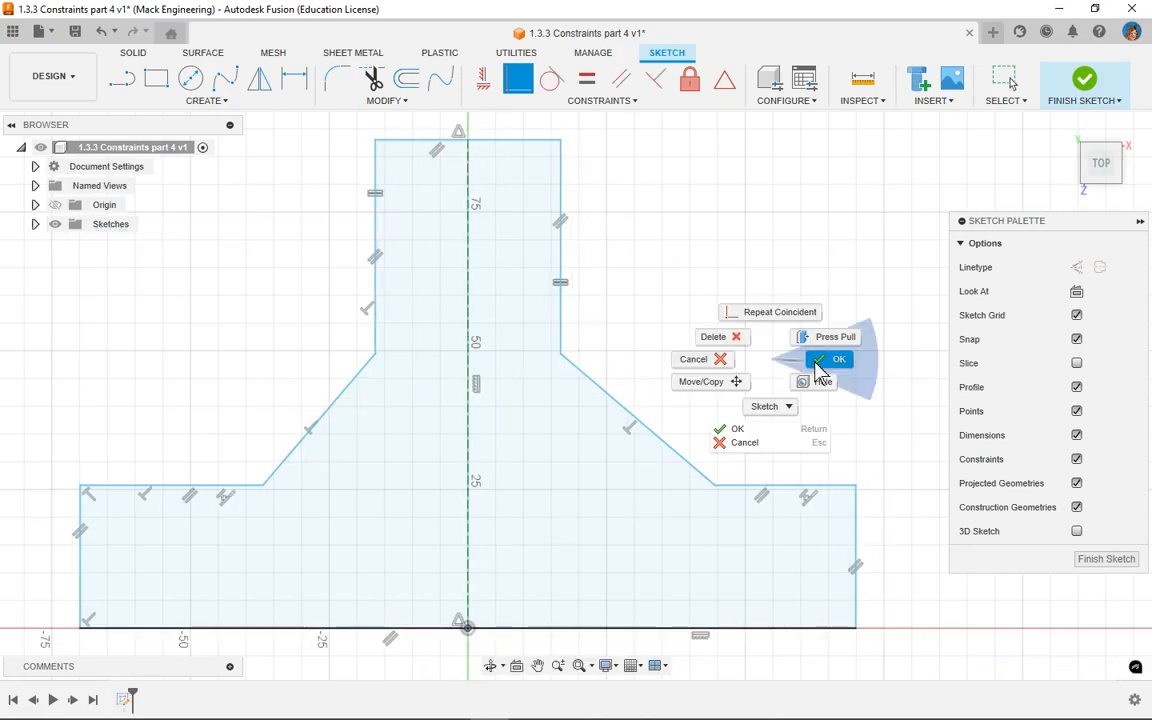
click(818, 371)
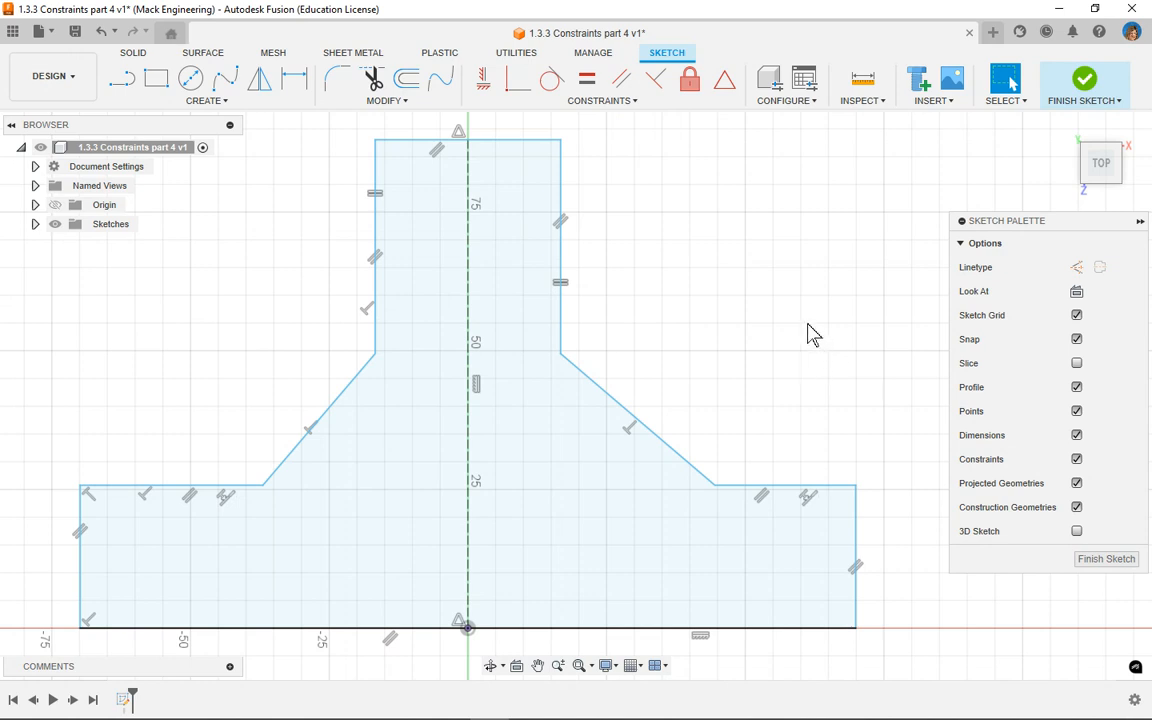
Step: Draw a horizontal construction line about 52 mm long from the profile's left edge toward the vertical construction line
click(512, 630)
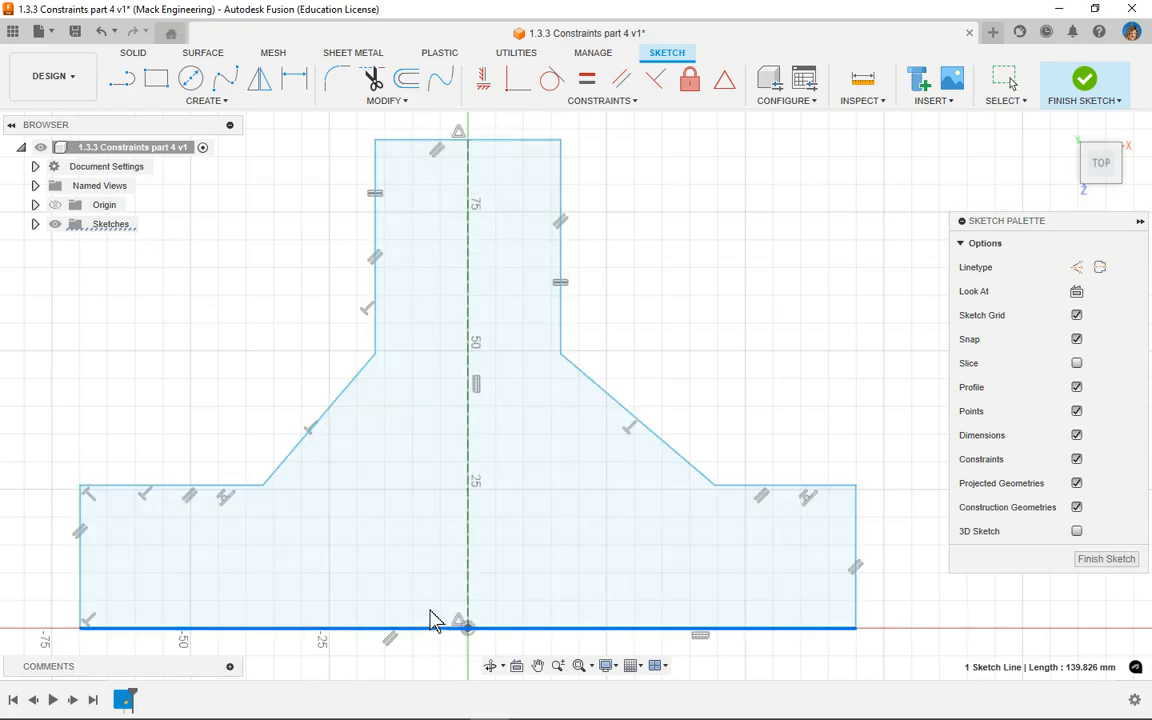
click(755, 318)
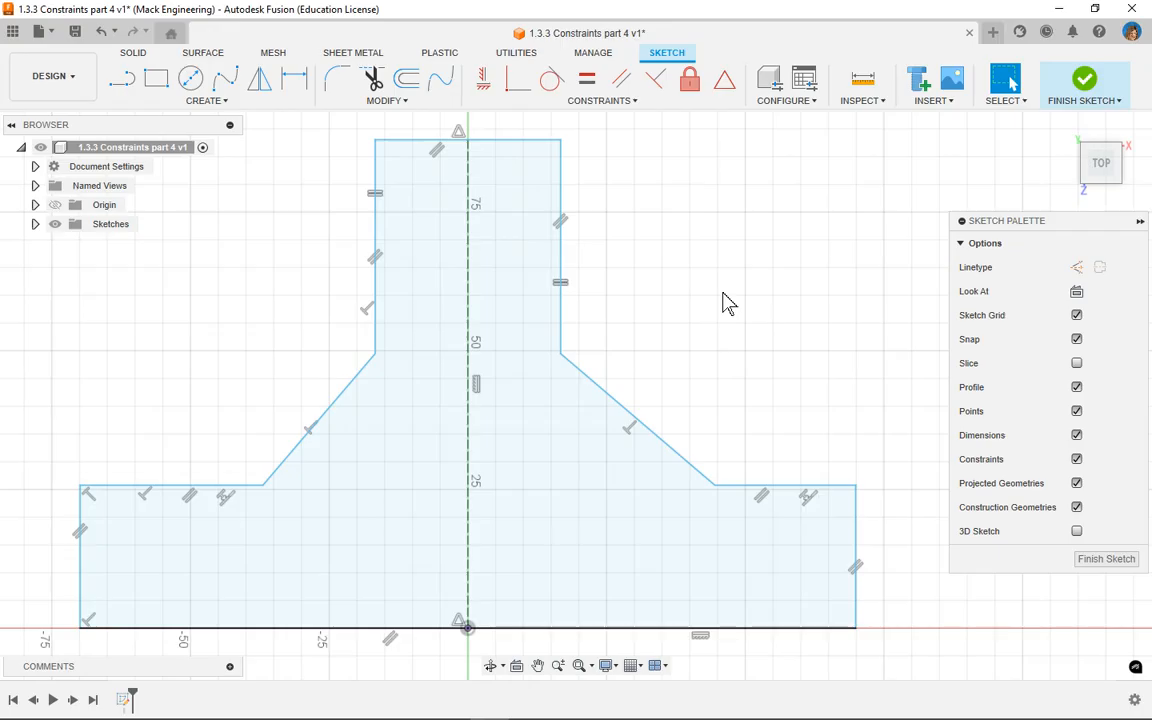
click(121, 80)
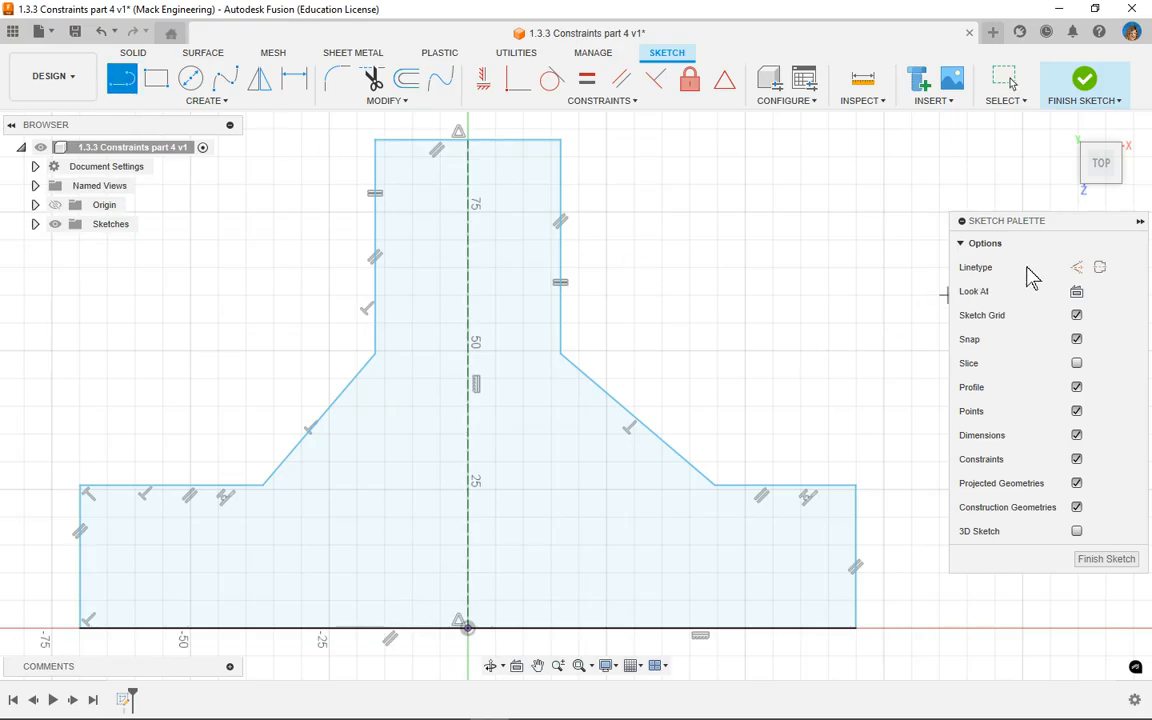
click(1077, 267)
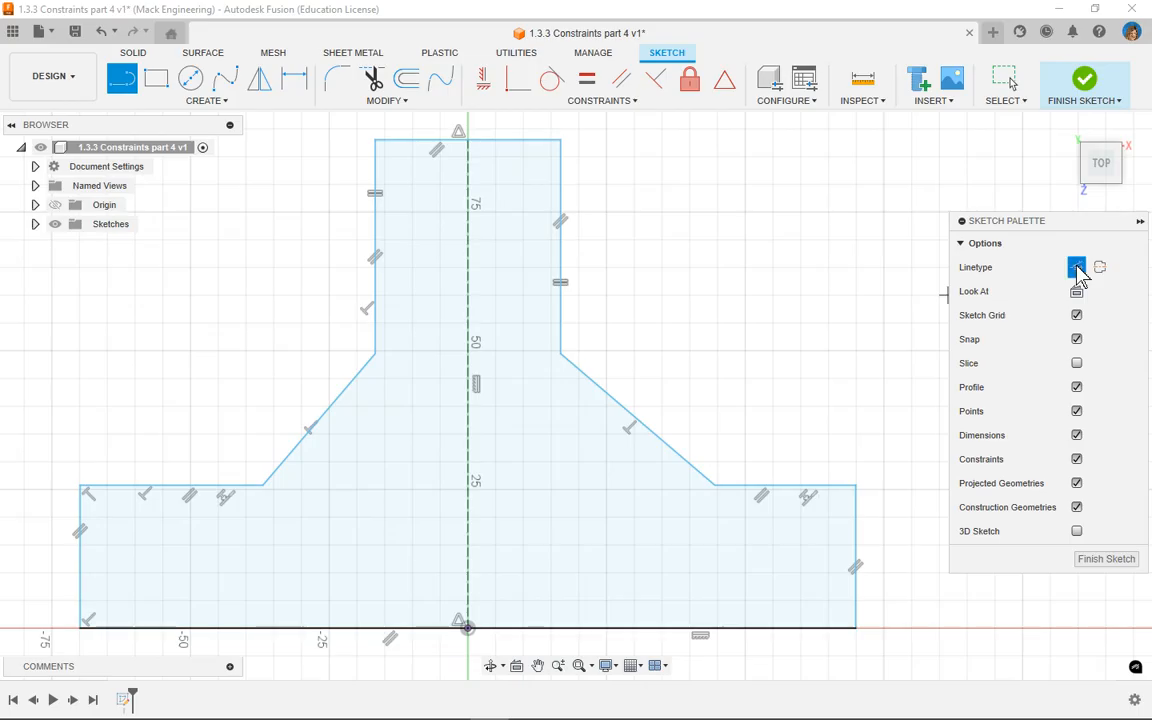
click(80, 557)
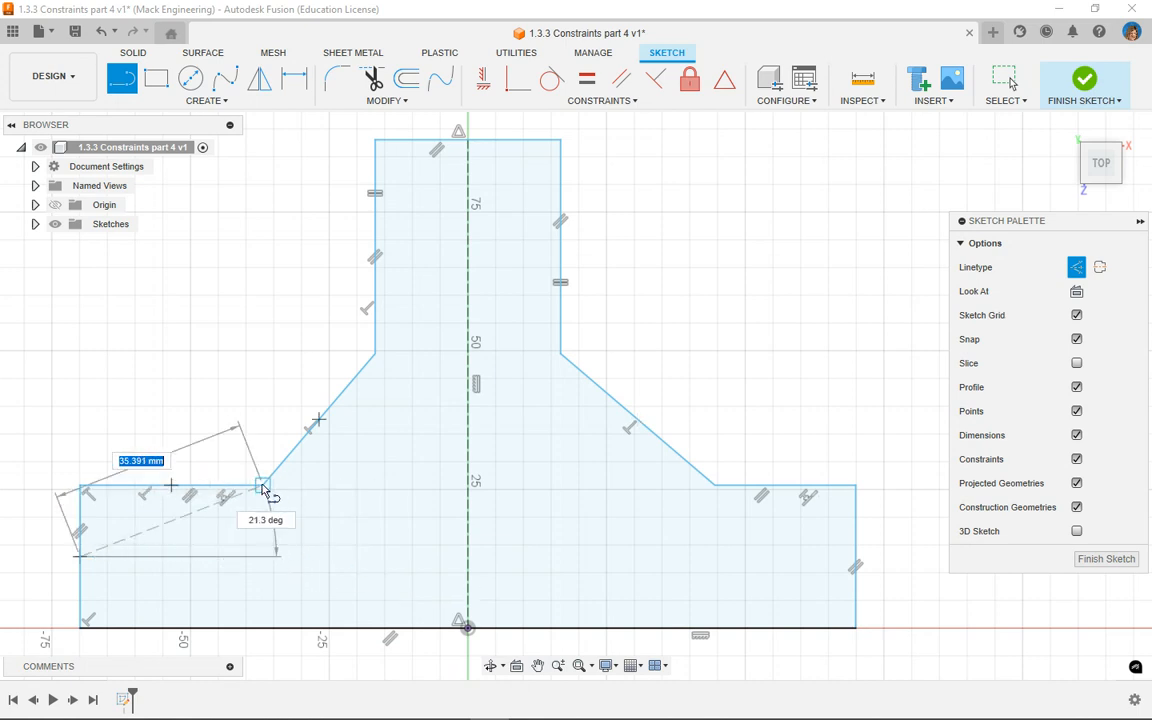
click(385, 556)
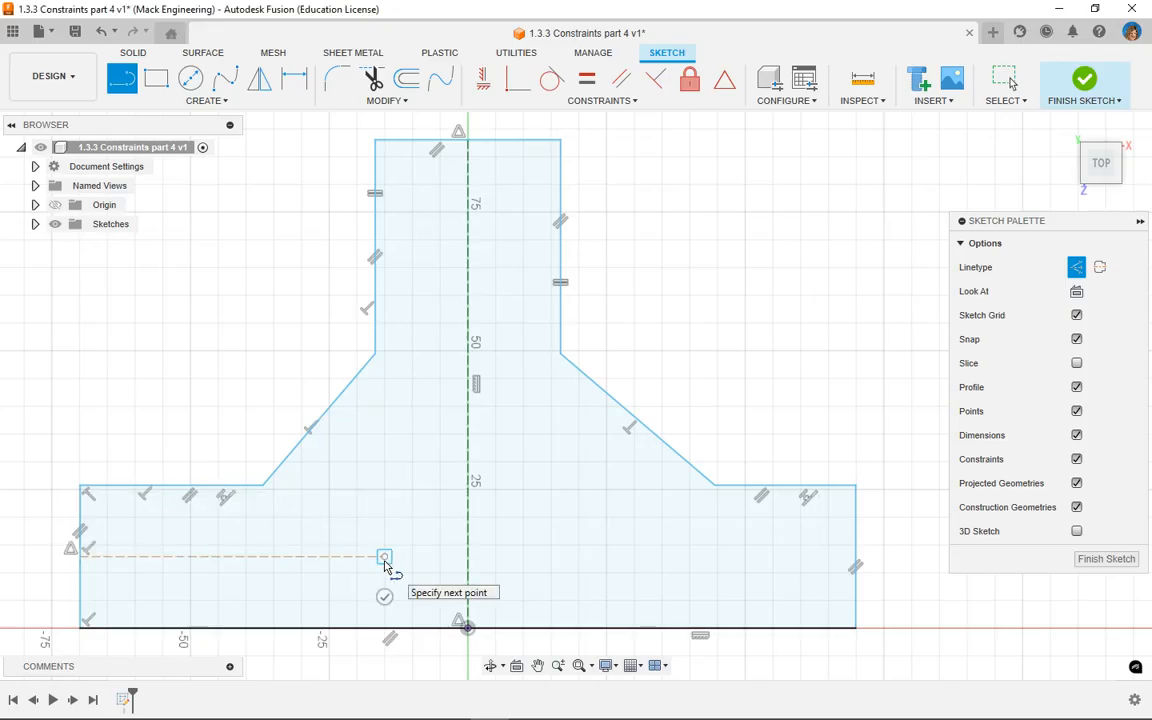
right_click(784, 257)
click(826, 262)
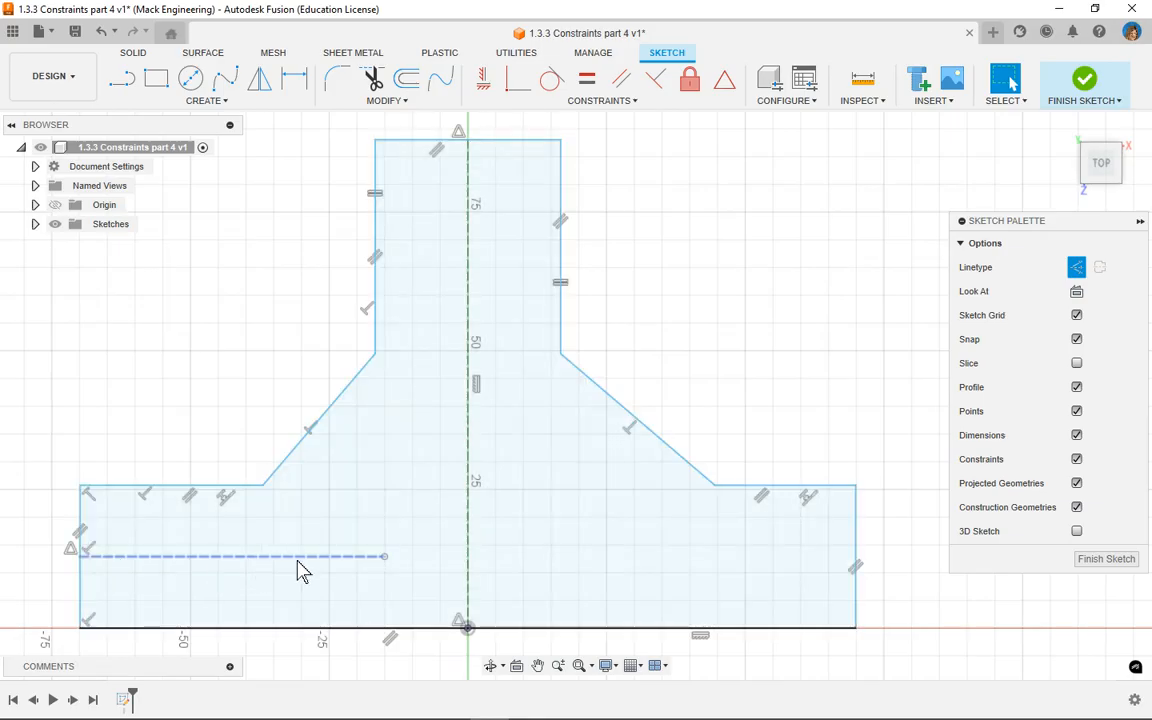
click(1076, 268)
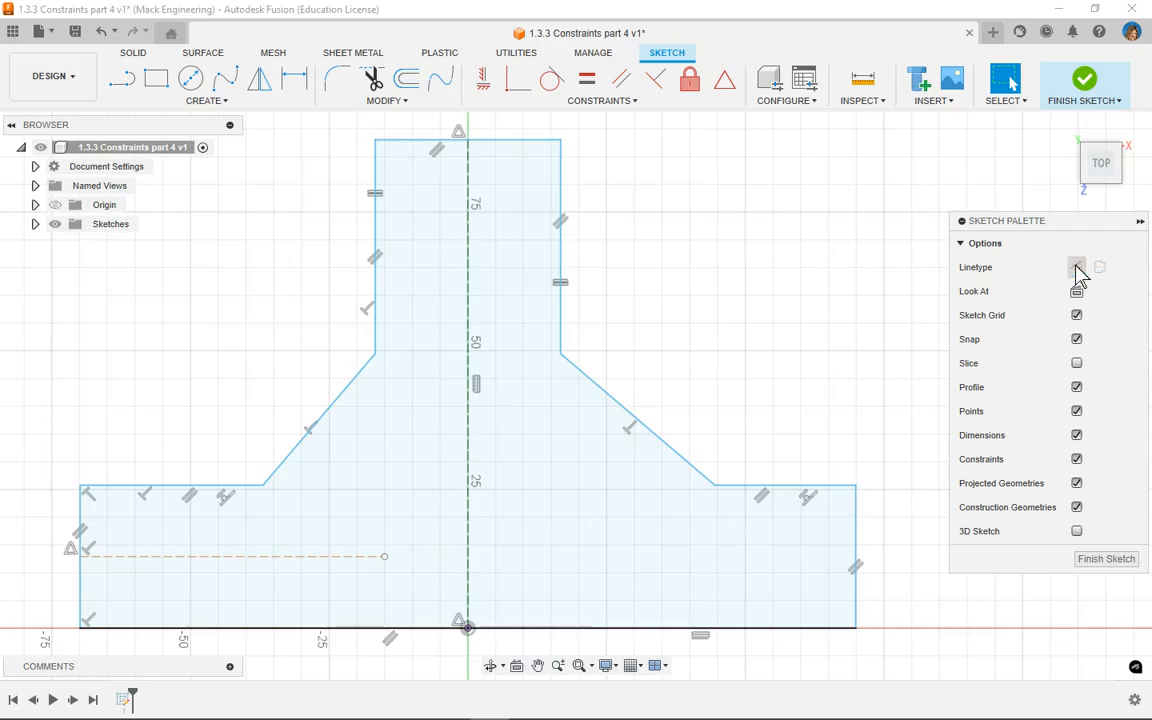
Step: Sketch a center-diameter circle about 7 mm in diameter just above the horizontal construction line, below the left shoulder
click(1140, 222)
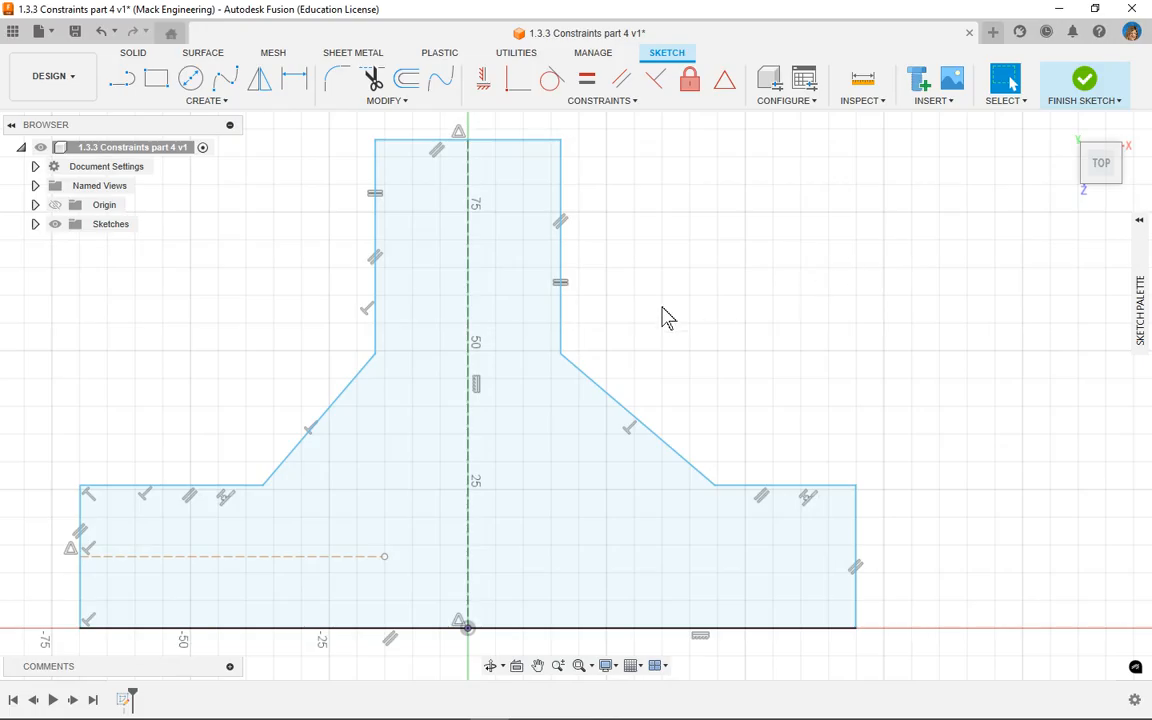
click(210, 102)
mouse_move(175, 157)
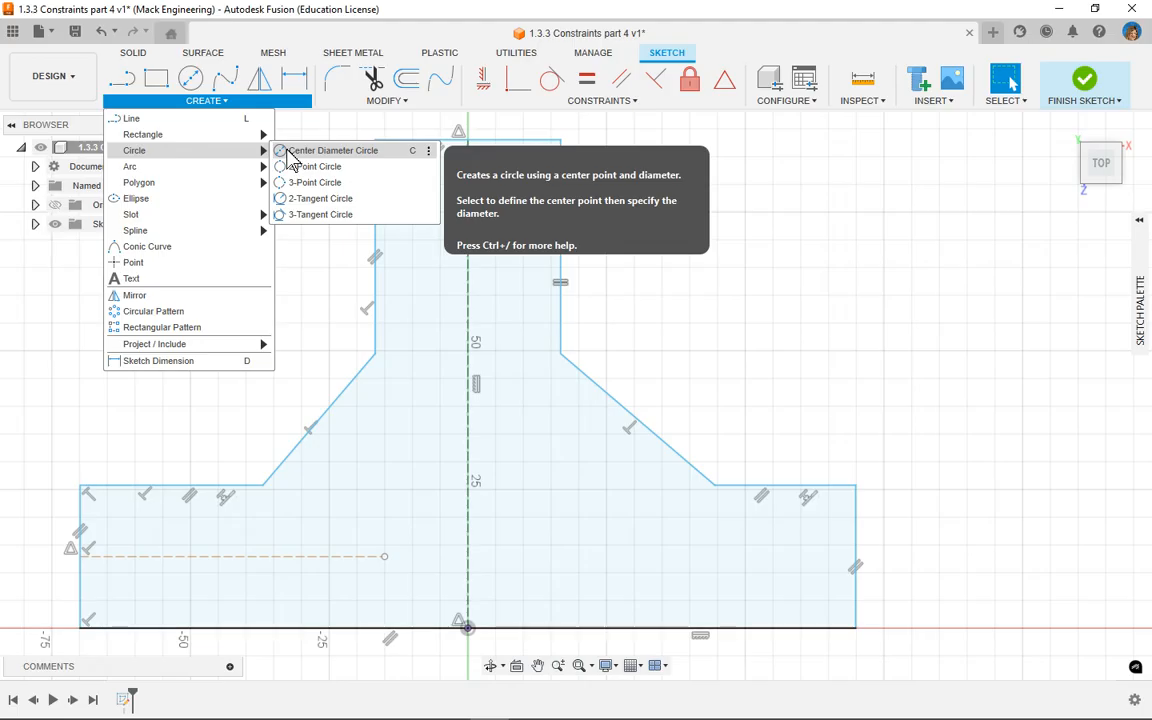
click(289, 152)
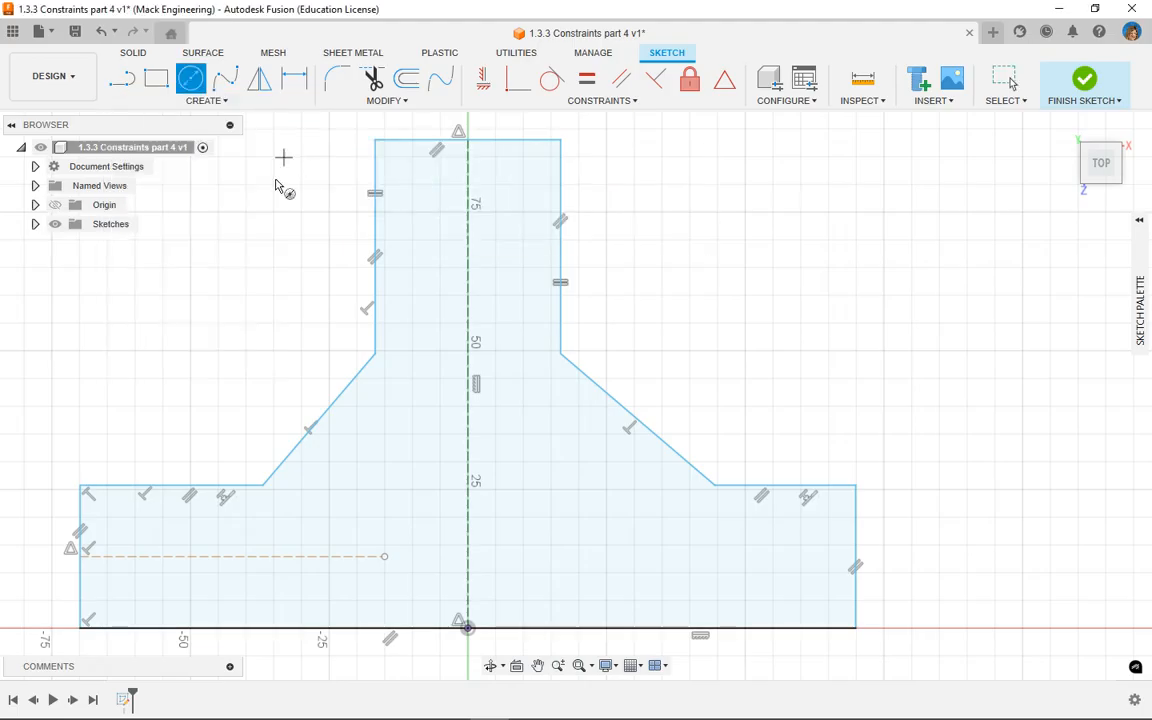
click(246, 518)
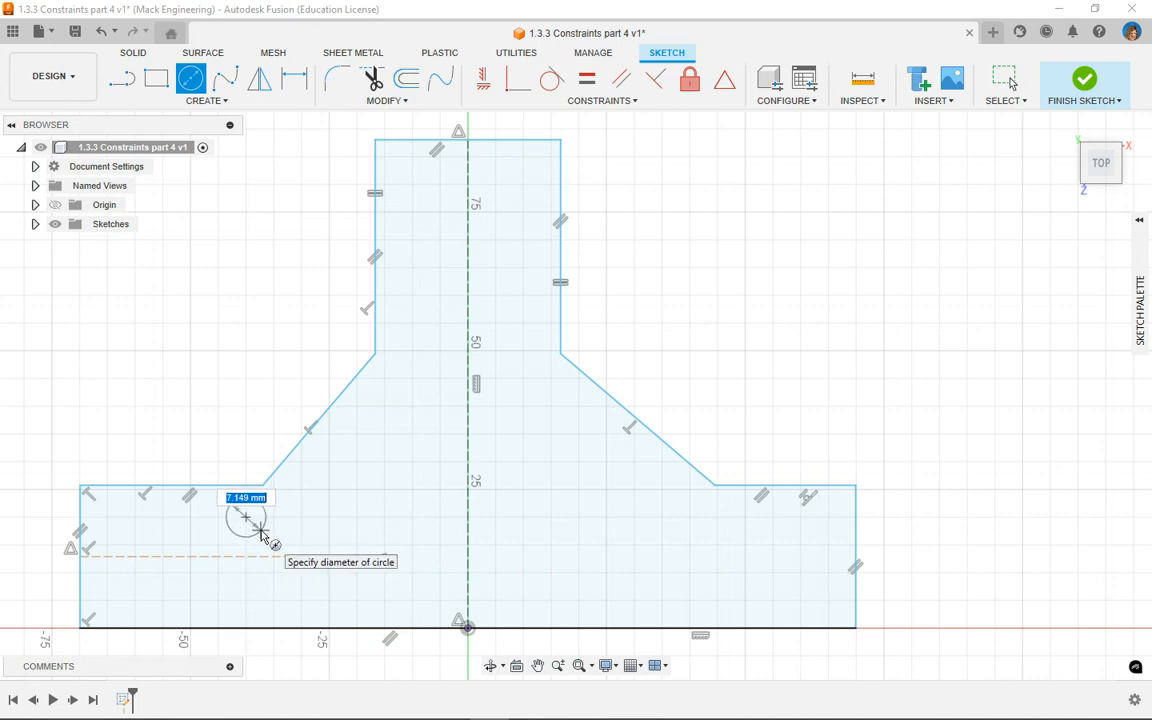
click(260, 533)
right_click(250, 352)
click(301, 354)
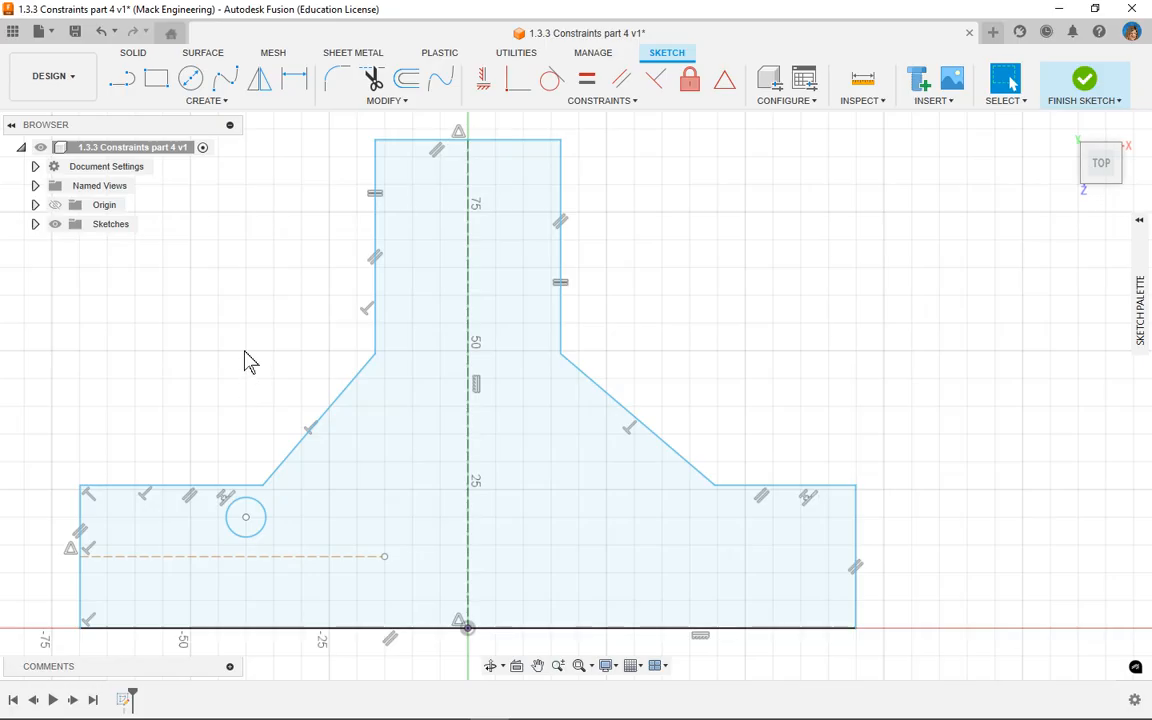
Step: Constrain the circle's centre to be vertically aligned with the left shoulder's inner corner point
click(484, 84)
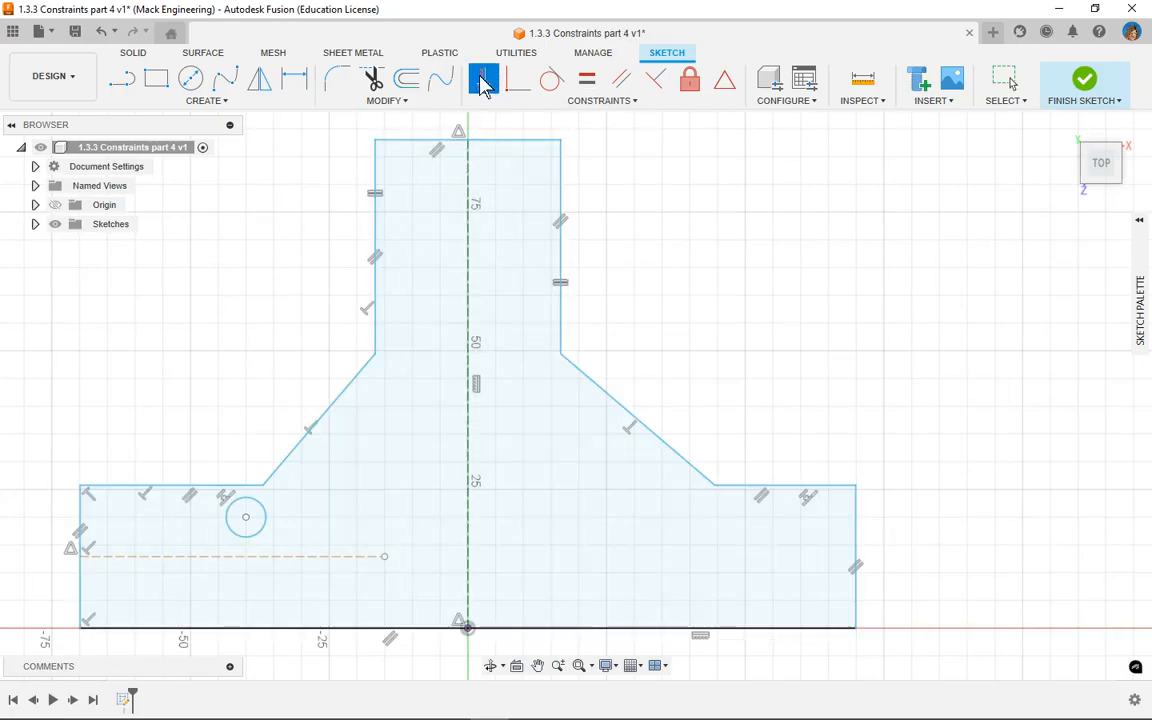
click(263, 486)
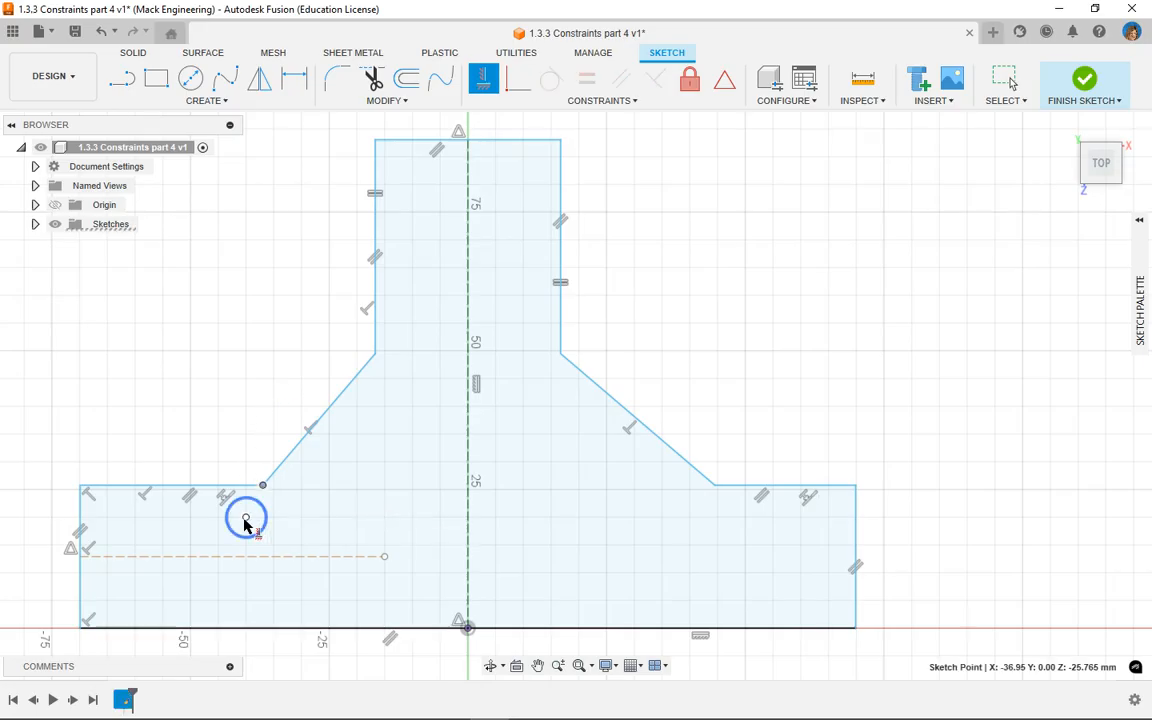
click(246, 519)
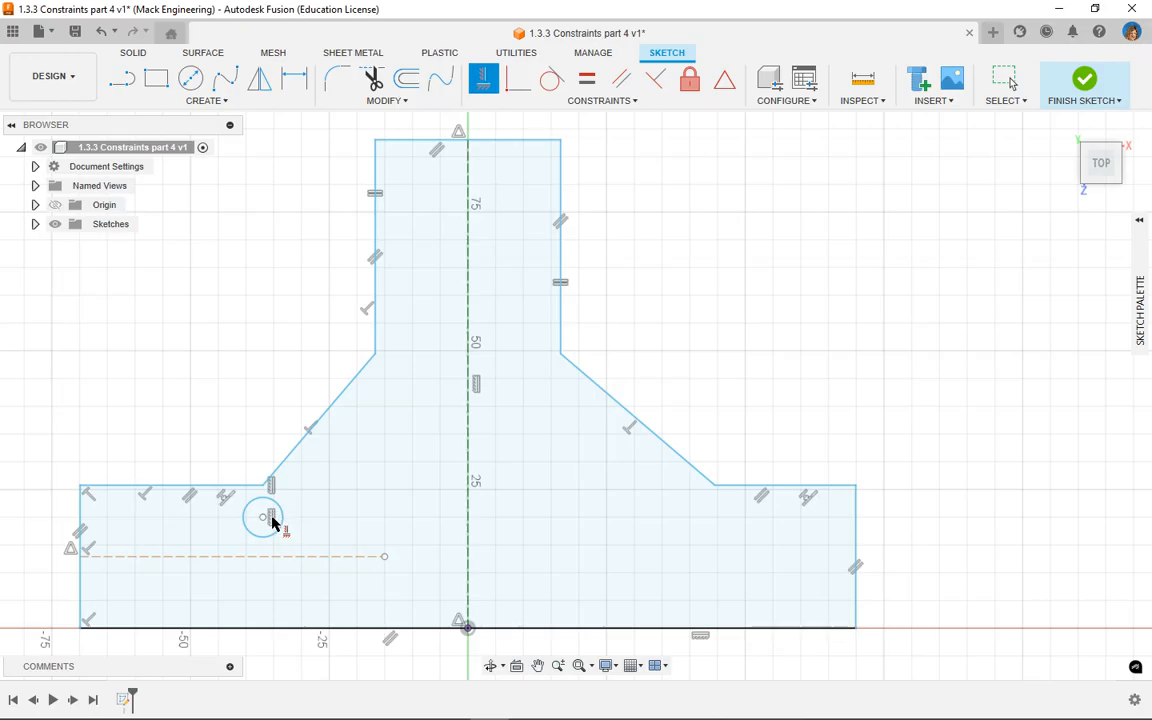
right_click(263, 375)
click(308, 378)
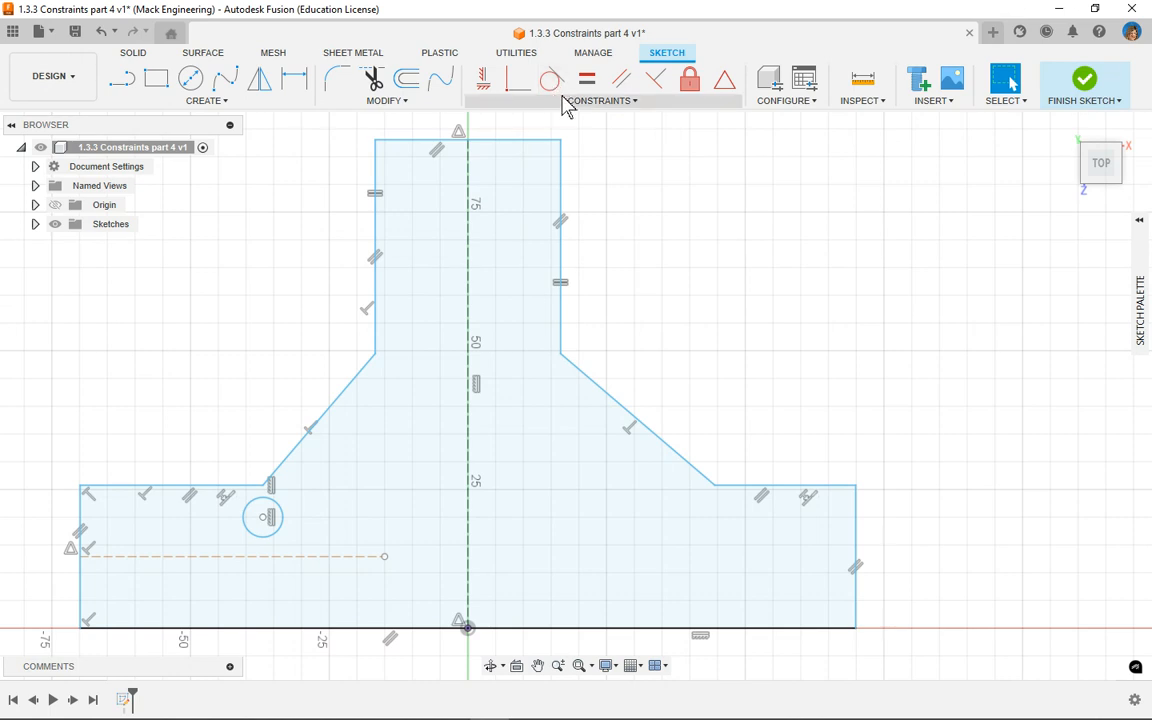
Step: Make the circle tangent to the horizontal construction line
click(636, 104)
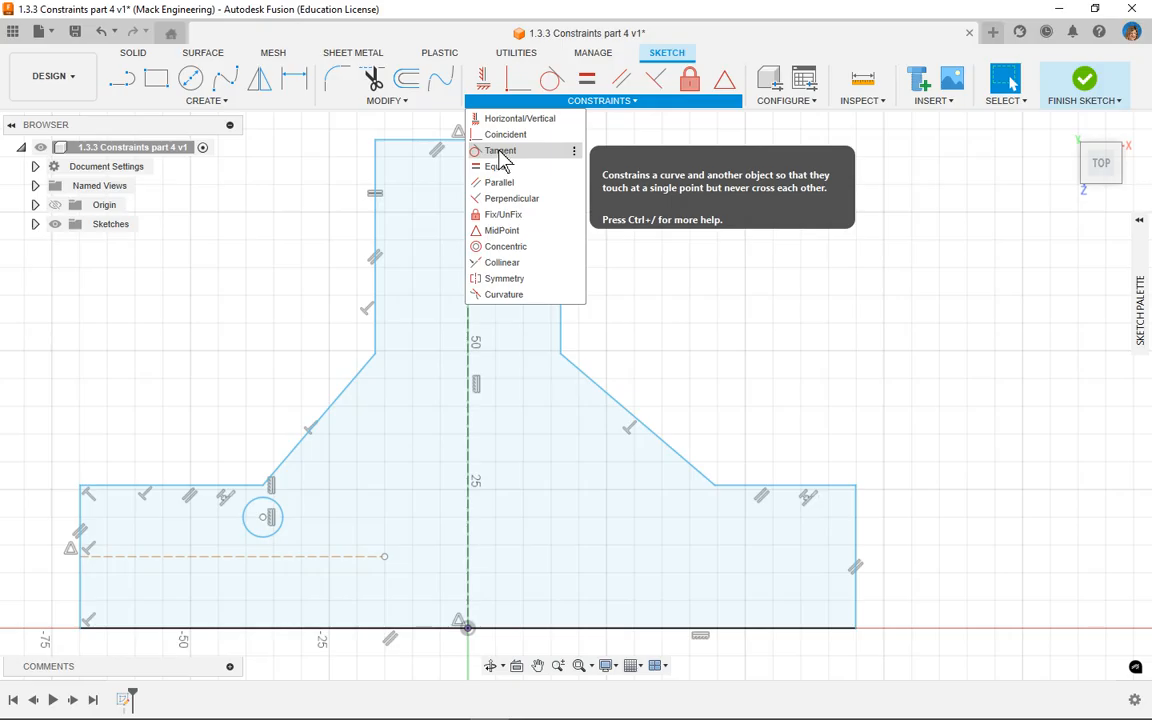
click(499, 152)
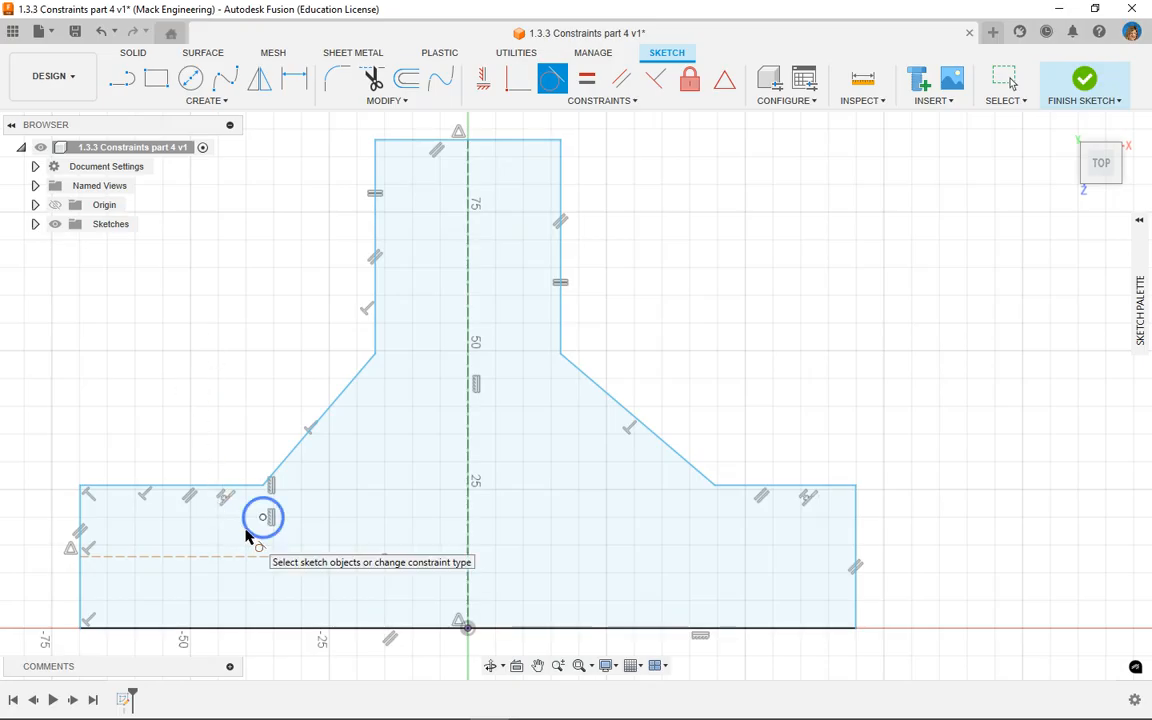
click(249, 535)
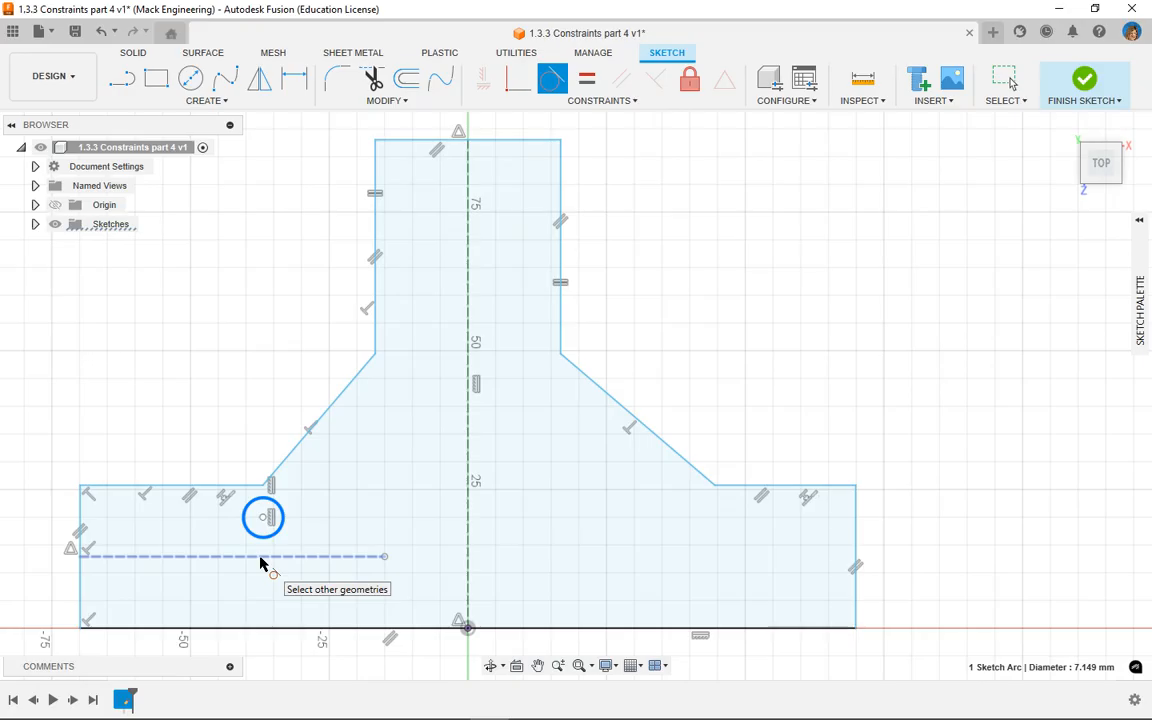
click(260, 560)
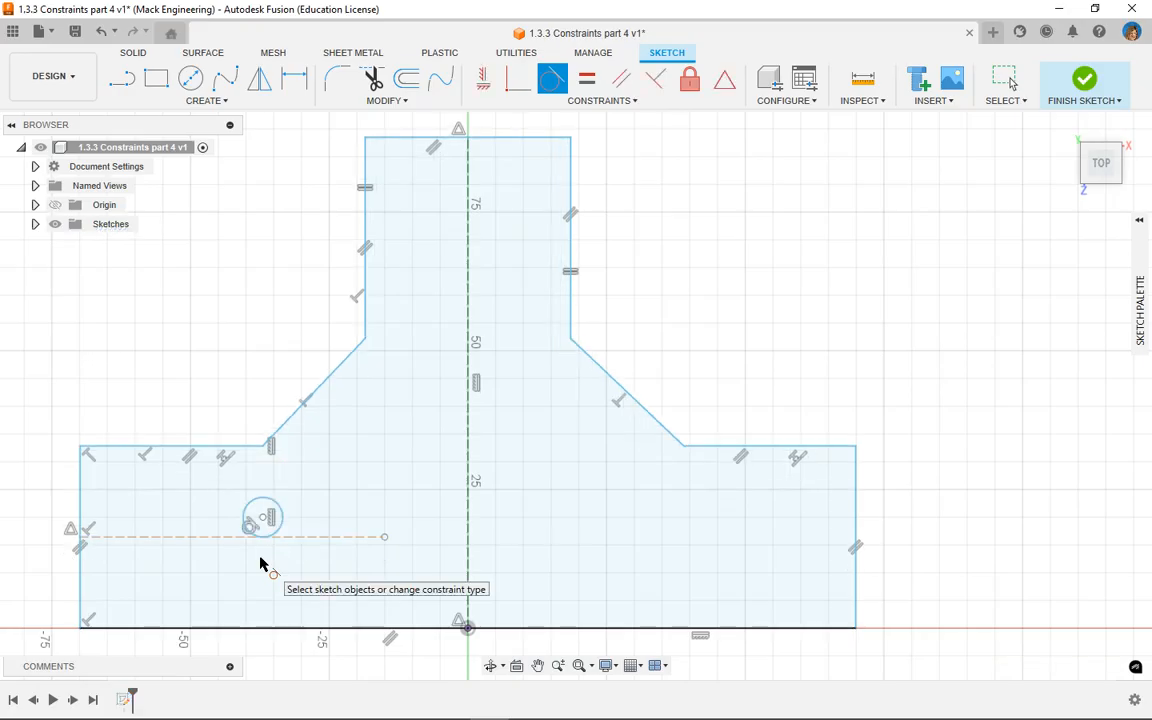
right_click(216, 352)
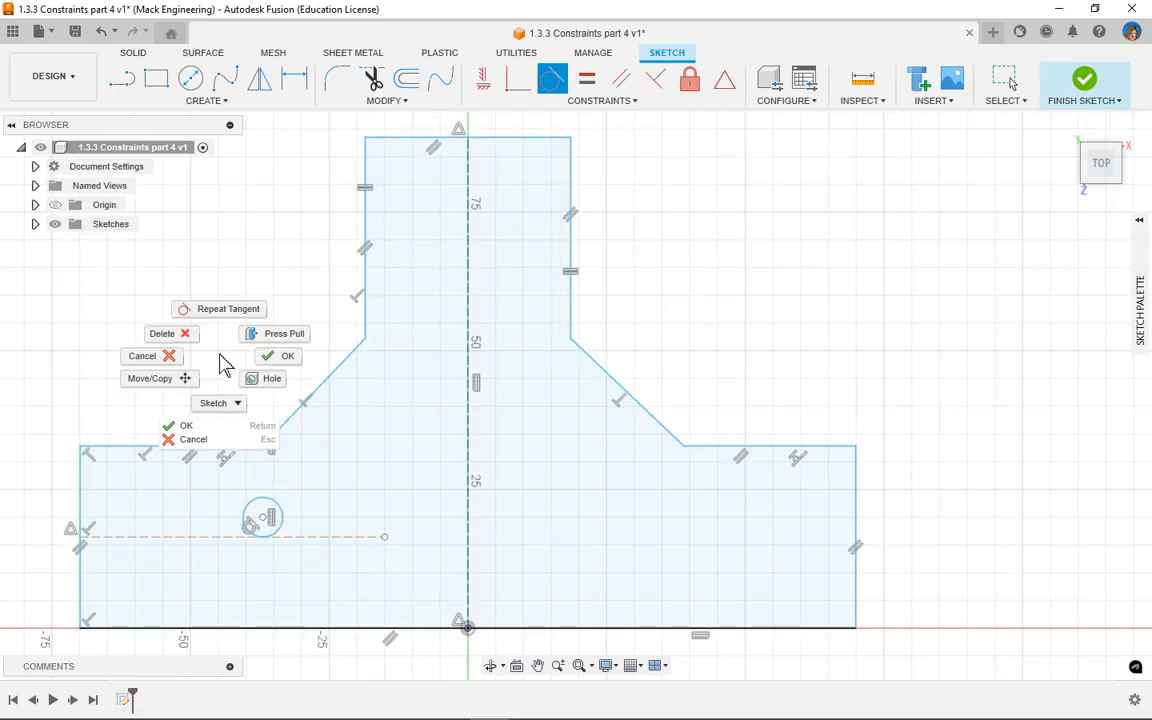
click(274, 364)
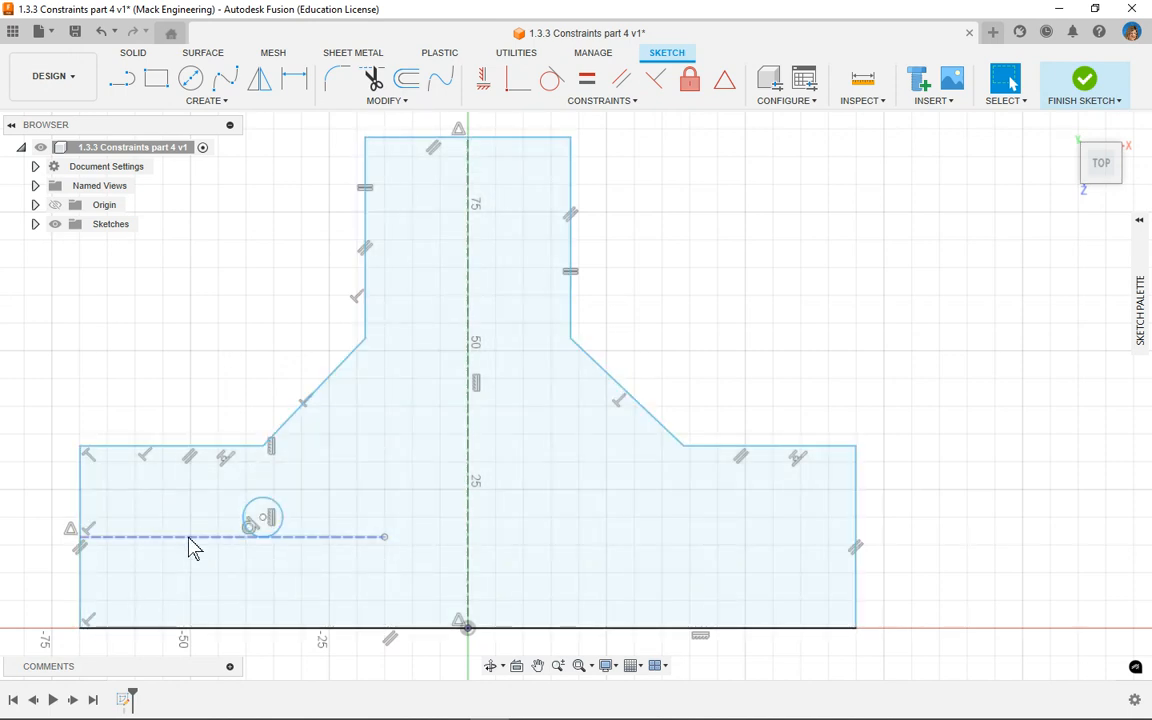
Step: Mirror the circle about the vertical construction line
click(280, 537)
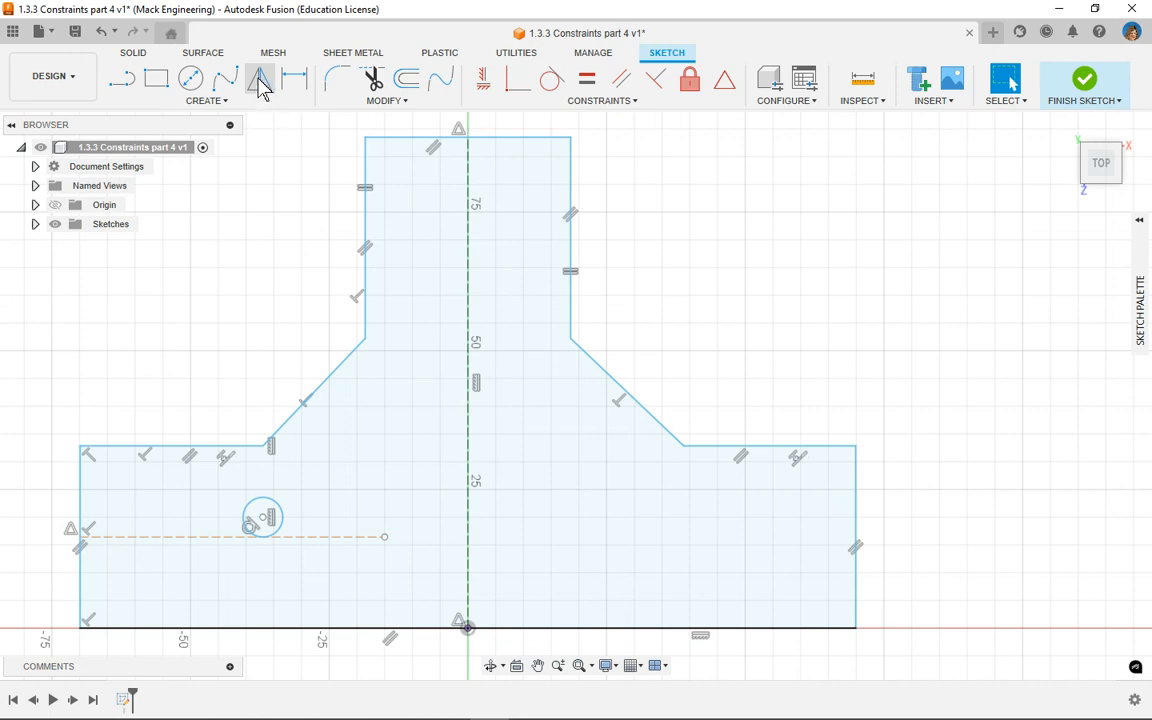
click(230, 103)
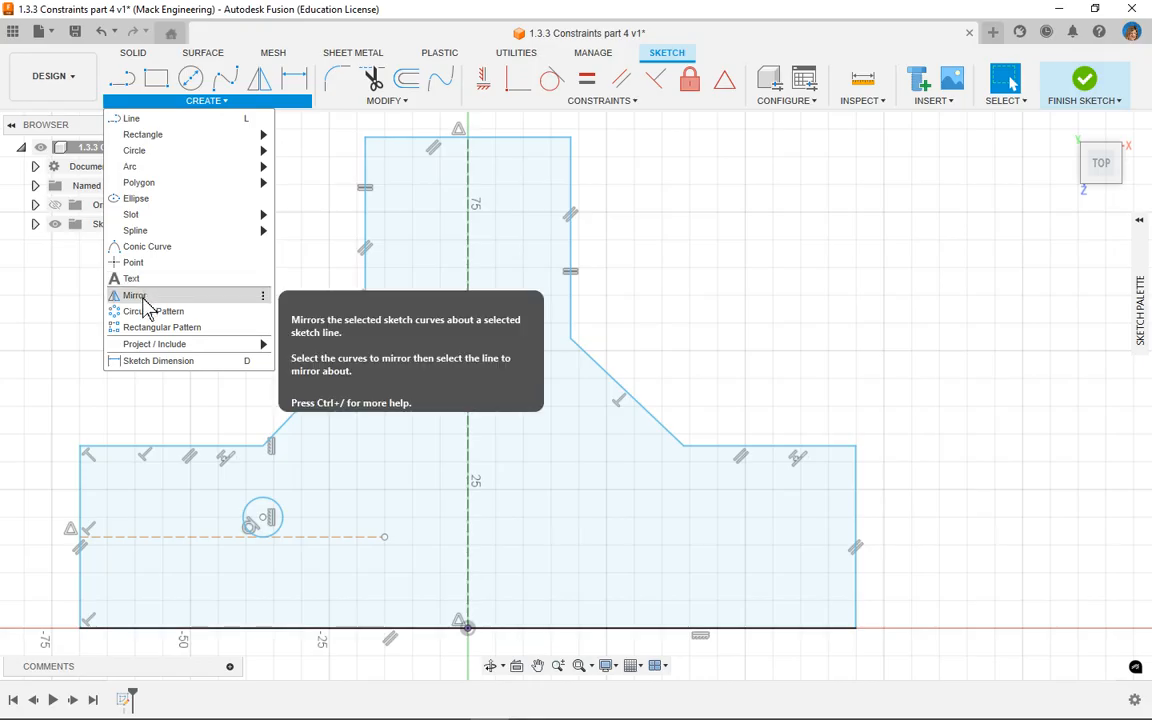
click(264, 84)
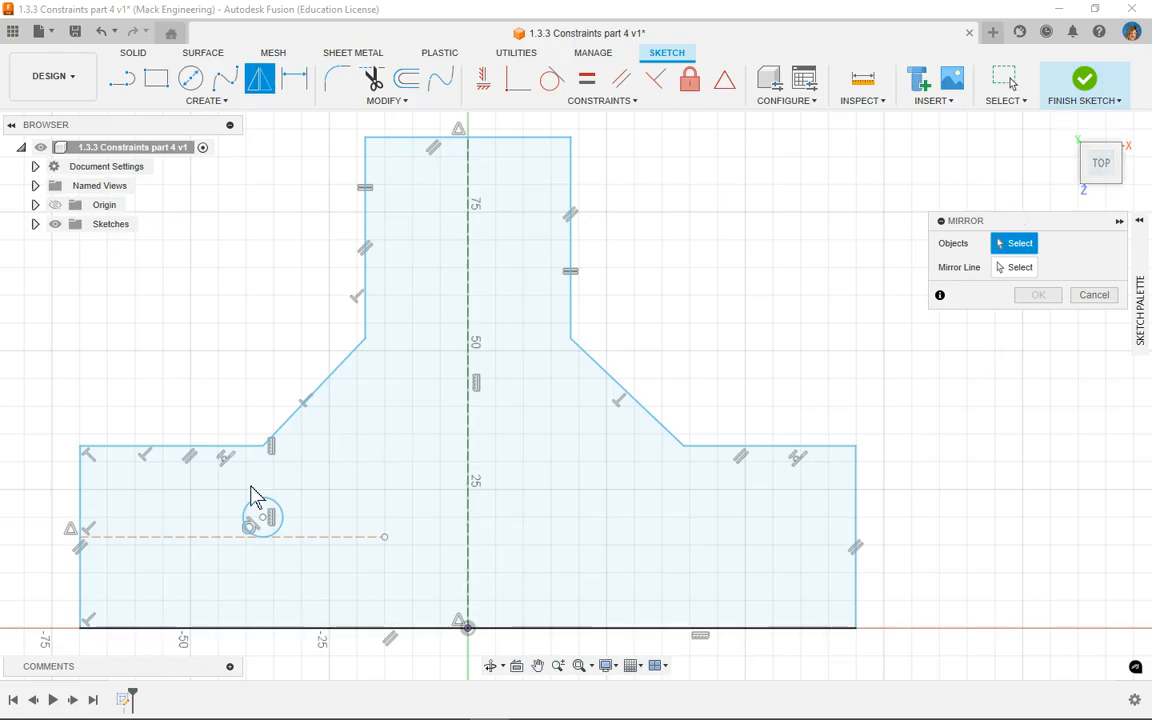
click(262, 514)
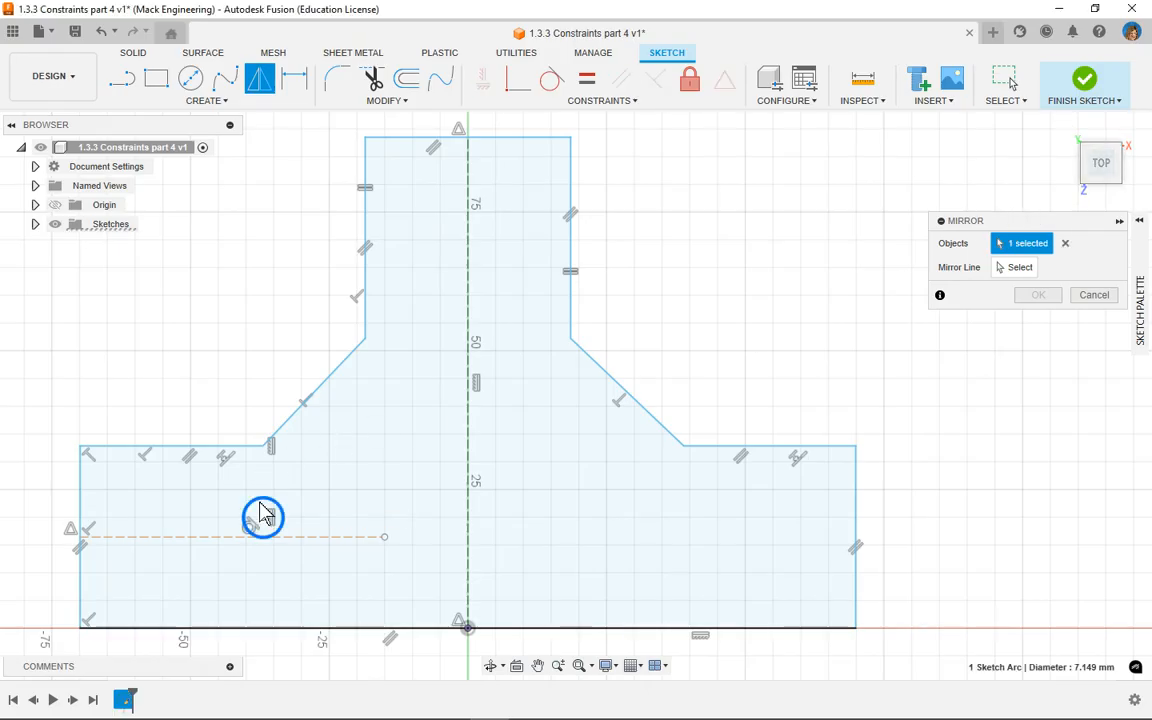
click(1016, 271)
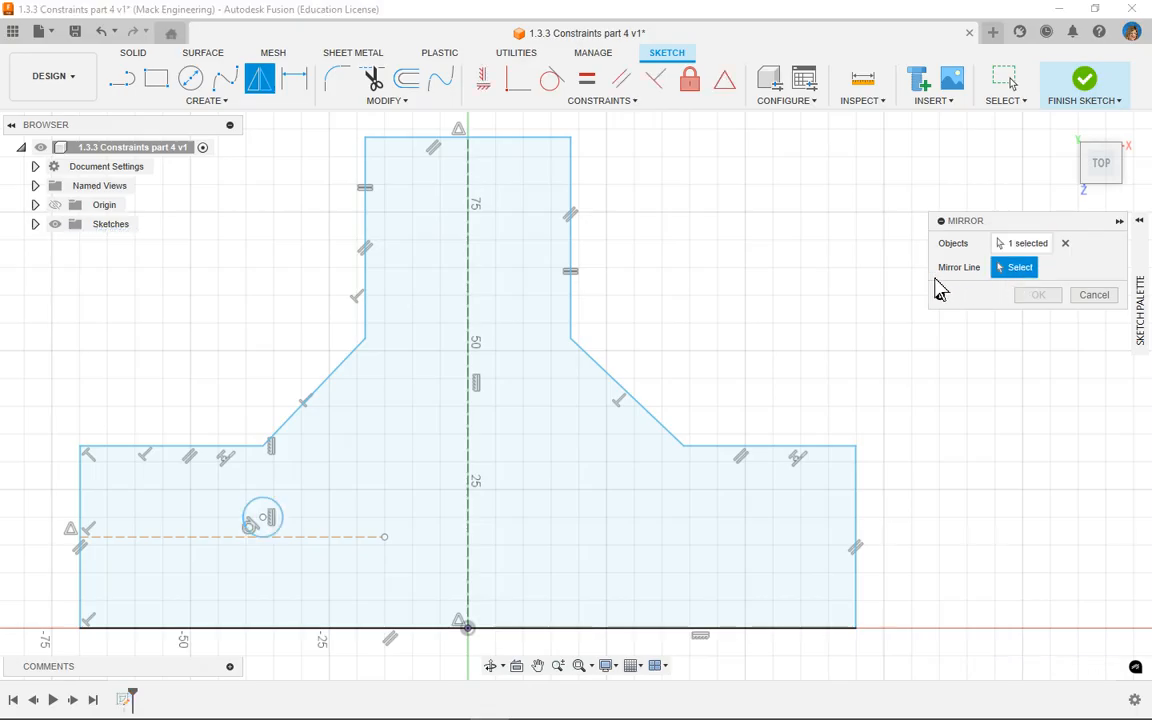
click(468, 441)
click(1034, 303)
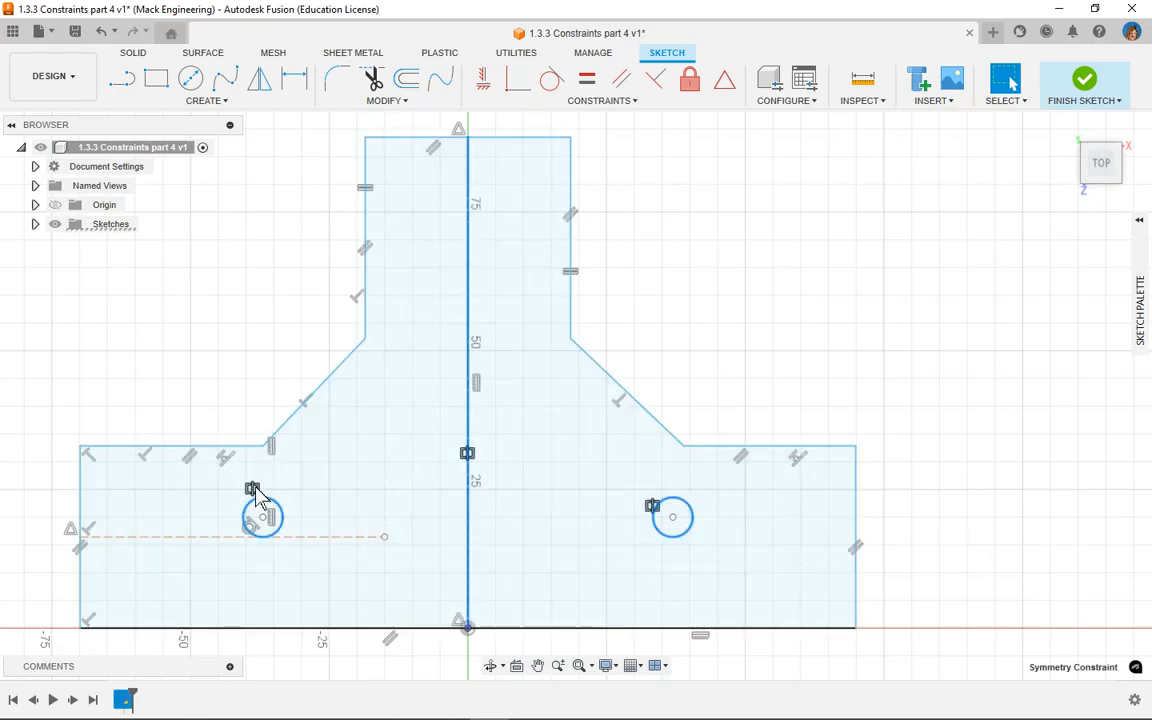
key(Escape)
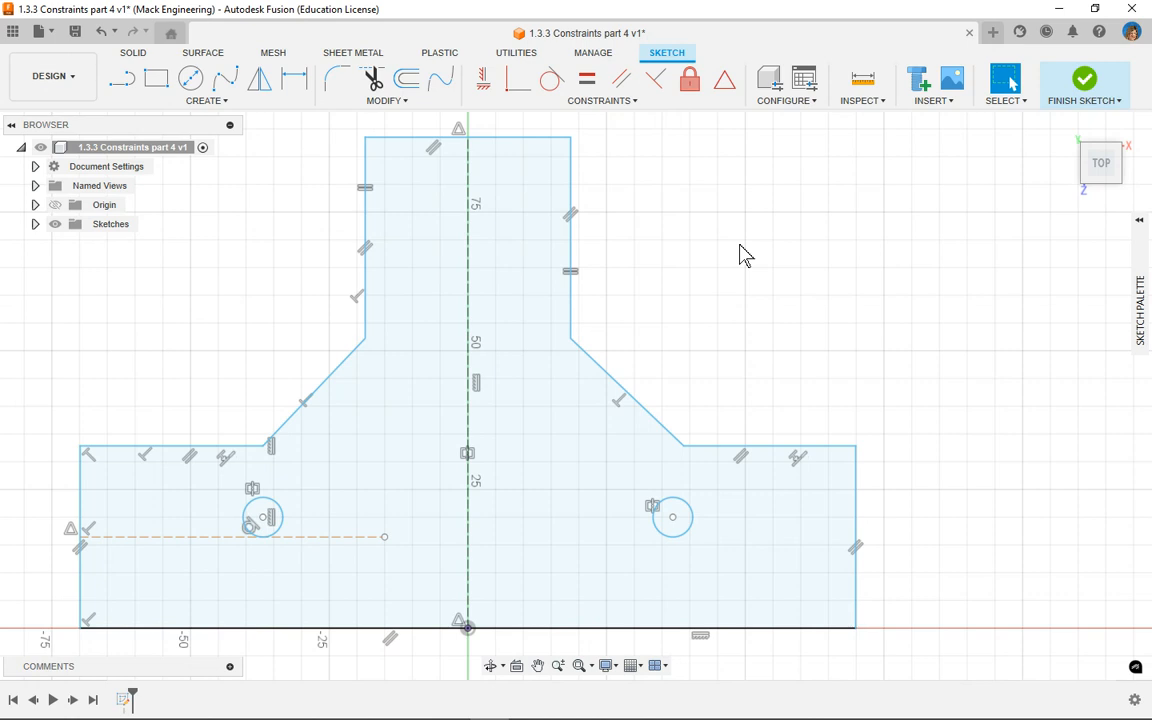